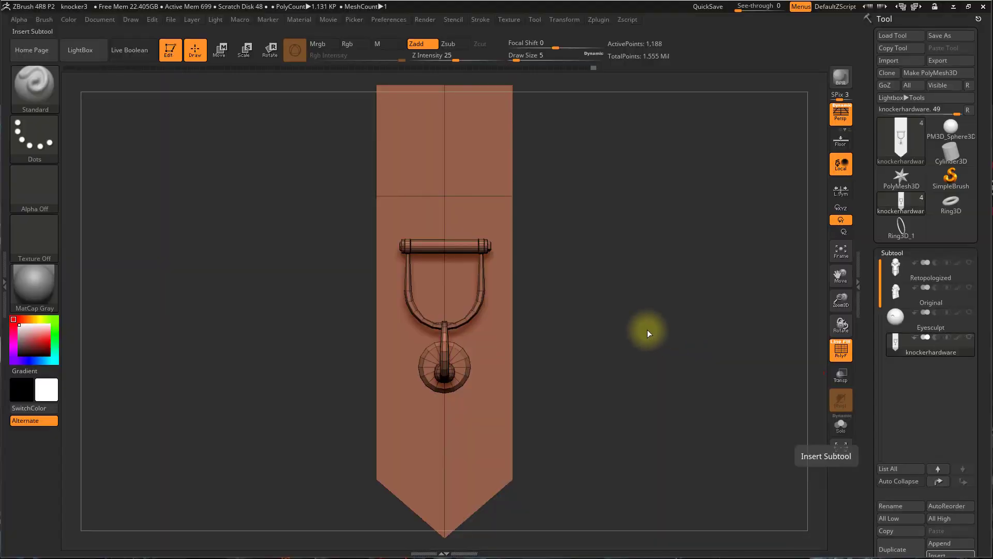
Try subdividing the knocker hardware mesh twice, and undo both subdivisions
{"action": "left_click_drag", "start_coordinate": [604, 327], "coordinate": [662, 374]}
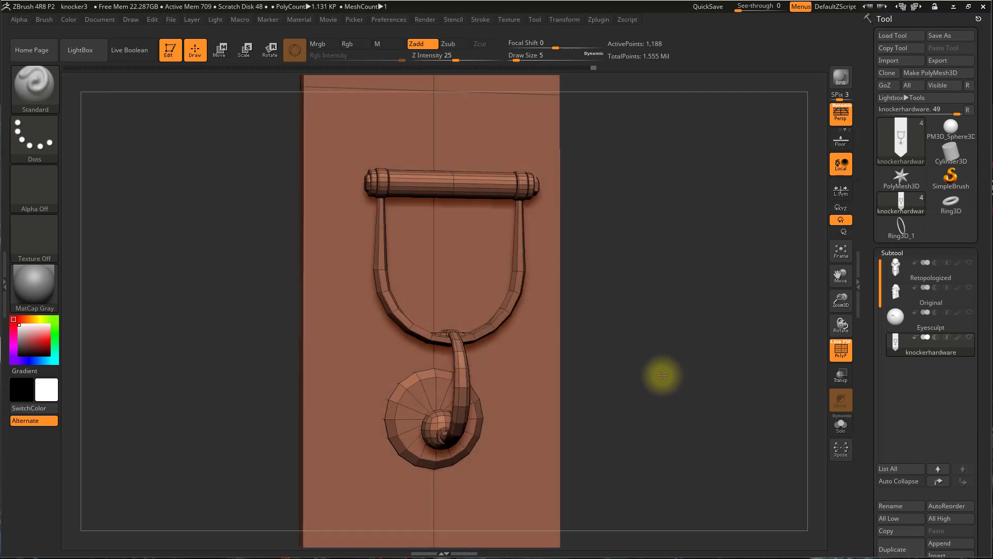
{"action": "mouse_move", "coordinate": [707, 327]}
{"action": "left_mouse_down"}
{"action": "mouse_move", "coordinate": [683, 321]}
{"action": "mouse_move", "coordinate": [669, 331]}
{"action": "mouse_move", "coordinate": [731, 335]}
{"action": "mouse_move", "coordinate": [720, 325]}
{"action": "left_mouse_up"}
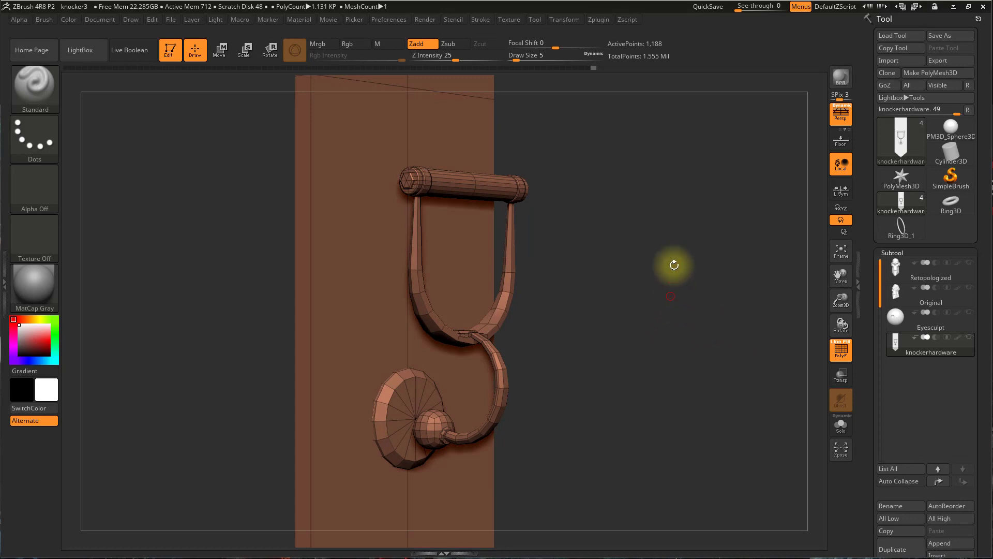
{"action": "mouse_move", "coordinate": [614, 304]}
{"action": "left_mouse_down", "text": "shift"}
{"action": "mouse_move", "coordinate": [578, 305]}
{"action": "mouse_move", "coordinate": [621, 314]}
{"action": "left_mouse_up", "text": "shift"}
{"action": "left_click_drag", "start_coordinate": [610, 348], "coordinate": [647, 451]}
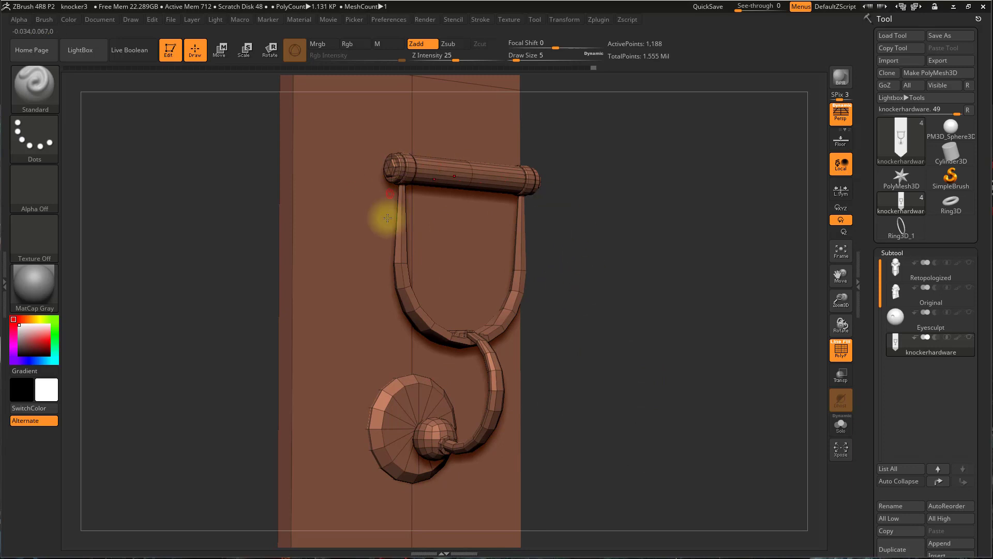
{"action": "left_click_drag", "start_coordinate": [595, 274], "coordinate": [641, 330]}
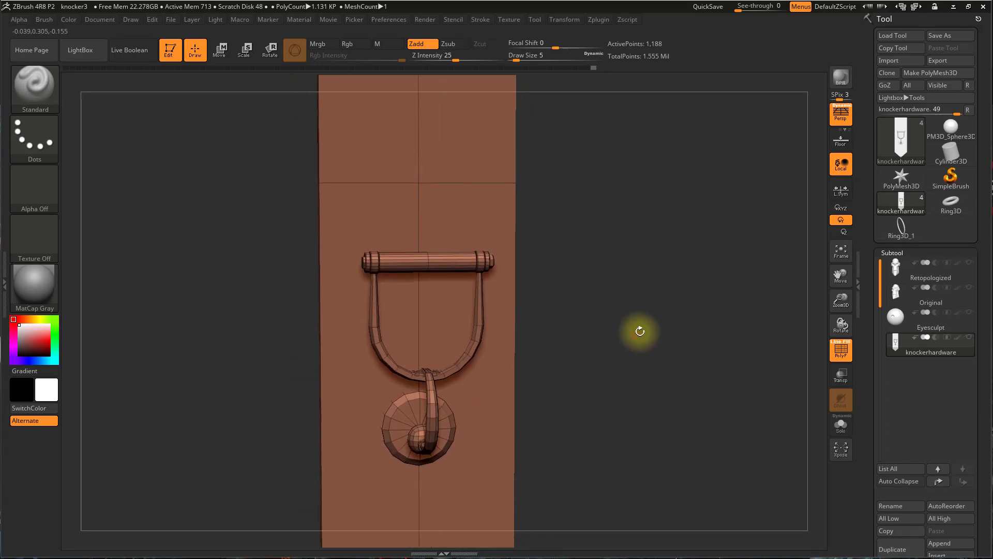
{"action": "key", "text": "ctrl+d"}
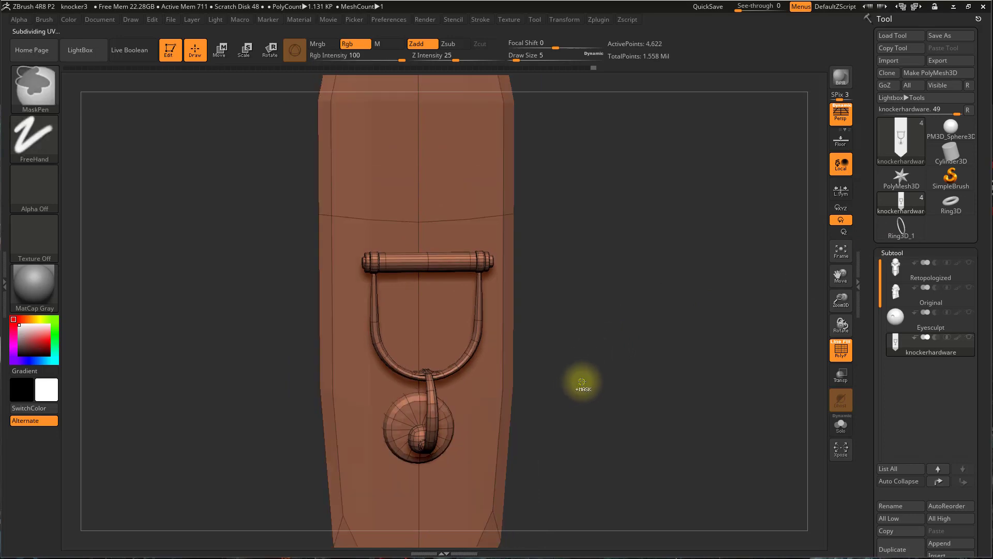
{"action": "key", "text": "ctrl+d"}
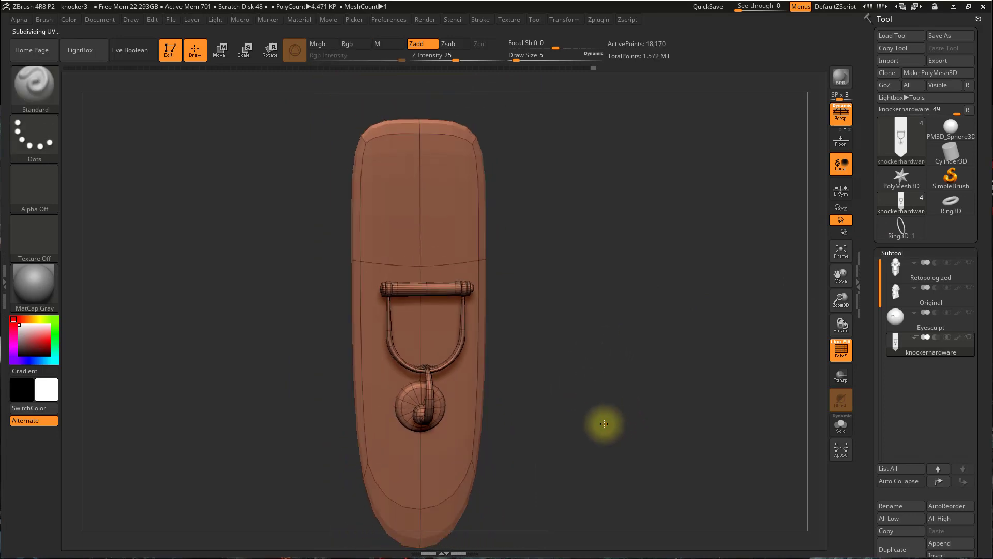
{"action": "mouse_move", "coordinate": [647, 472]}
{"action": "left_mouse_down"}
{"action": "mouse_move", "coordinate": [724, 428]}
{"action": "mouse_move", "coordinate": [705, 412]}
{"action": "mouse_move", "coordinate": [655, 408]}
{"action": "mouse_move", "coordinate": [778, 408]}
{"action": "mouse_move", "coordinate": [701, 399]}
{"action": "mouse_move", "coordinate": [705, 421]}
{"action": "mouse_move", "coordinate": [720, 298]}
{"action": "mouse_move", "coordinate": [689, 281]}
{"action": "mouse_move", "coordinate": [709, 290]}
{"action": "mouse_move", "coordinate": [702, 316]}
{"action": "mouse_move", "coordinate": [703, 301]}
{"action": "left_mouse_up"}
{"action": "key", "text": "ctrl"}
{"action": "left_click_drag", "start_coordinate": [680, 247], "coordinate": [692, 323], "text": "alt"}
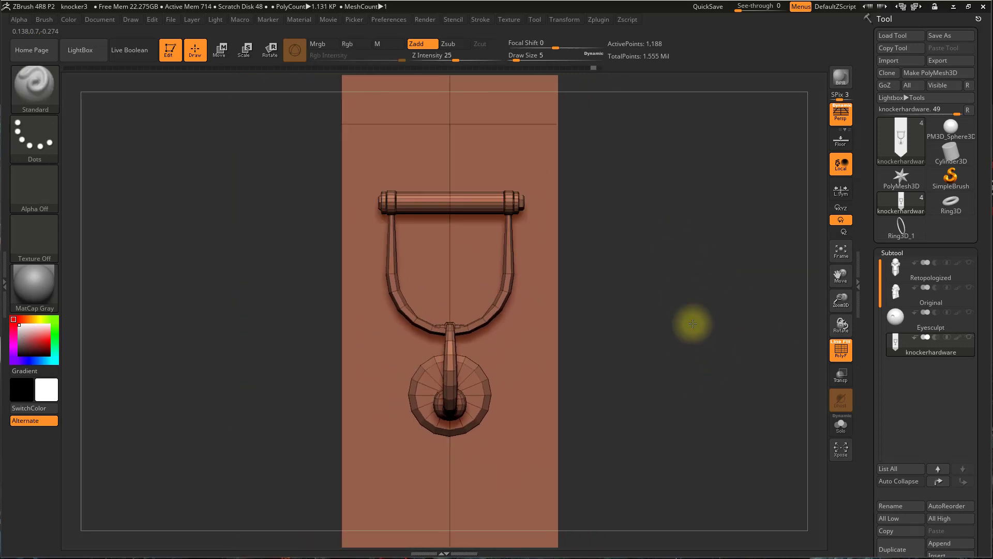
Compare the knocker hardware with the polyframe display switched off and on
{"action": "left_click", "coordinate": [841, 350]}
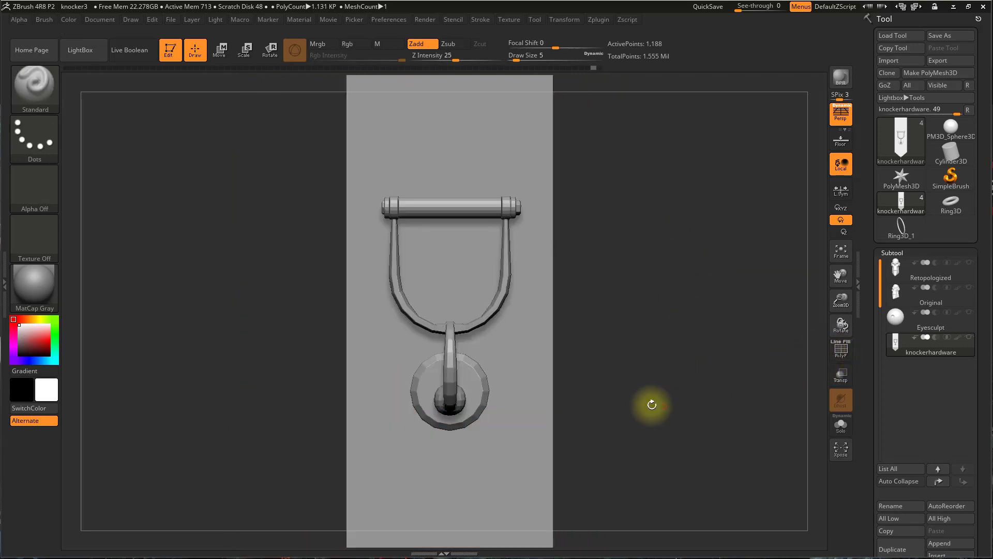
{"action": "left_click", "coordinate": [842, 351]}
{"action": "left_click", "coordinate": [842, 351]}
{"action": "left_click", "coordinate": [841, 350]}
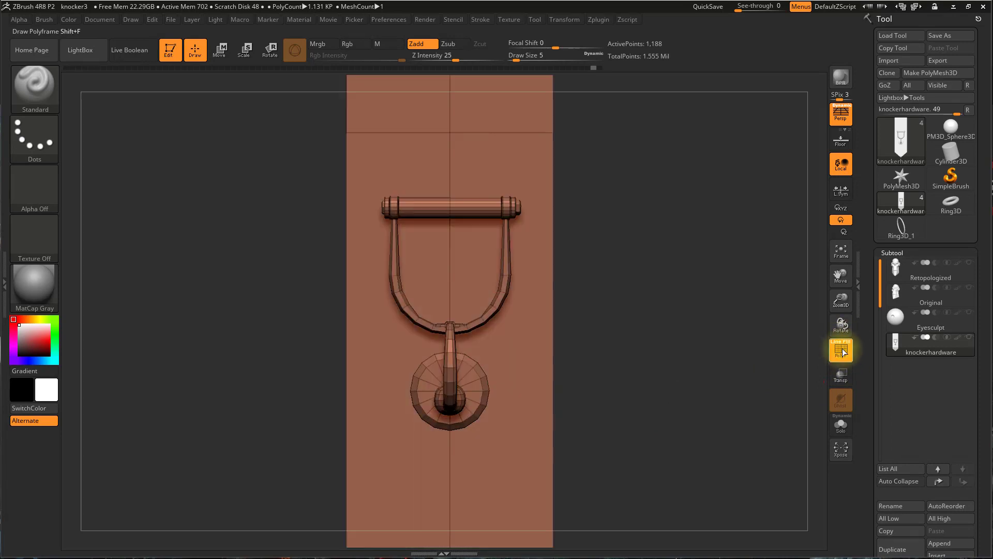
{"action": "left_click", "coordinate": [842, 350]}
{"action": "left_click", "coordinate": [841, 351]}
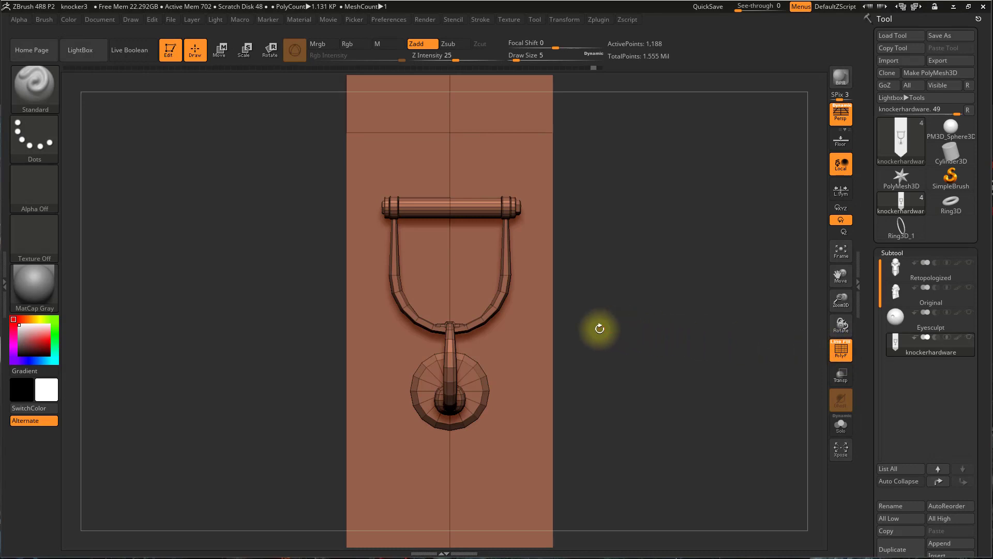
Examine the knocker's bar, ring, hook, ball and backplate from the front and both sides
{"action": "left_click_drag", "start_coordinate": [599, 328], "coordinate": [624, 342]}
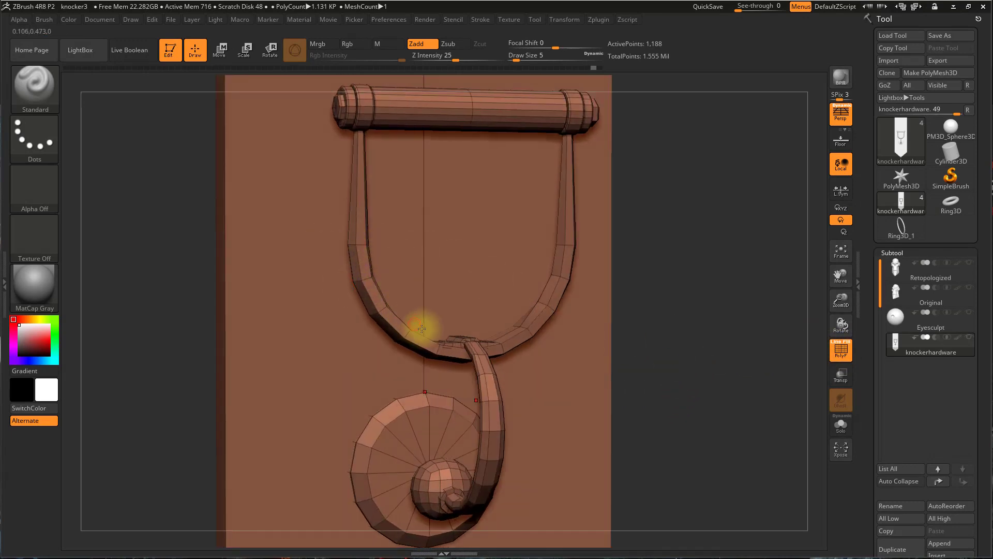
{"action": "left_click_drag", "start_coordinate": [721, 270], "coordinate": [645, 336], "text": "alt"}
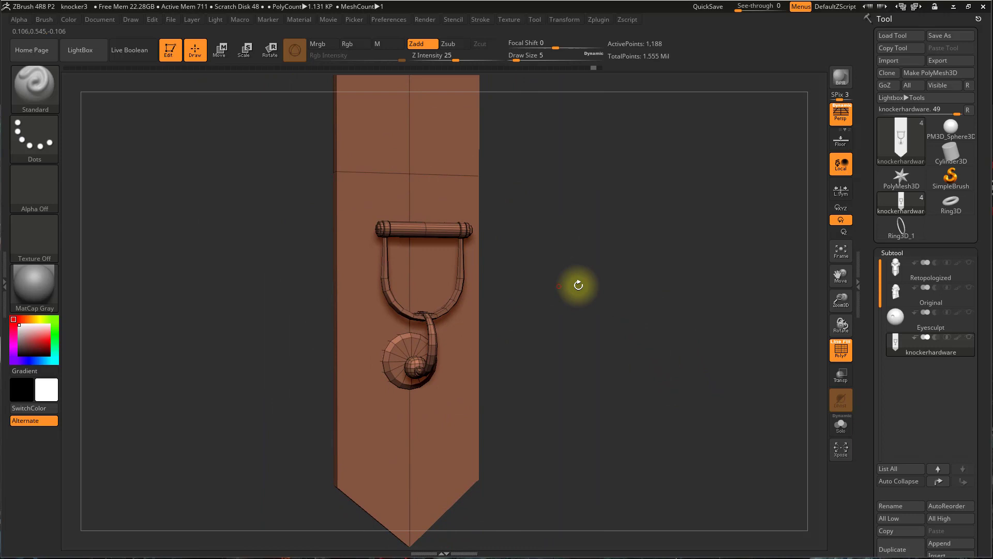
{"action": "left_click_drag", "start_coordinate": [577, 284], "coordinate": [603, 283]}
{"action": "left_click_drag", "start_coordinate": [593, 337], "coordinate": [585, 316], "text": "alt"}
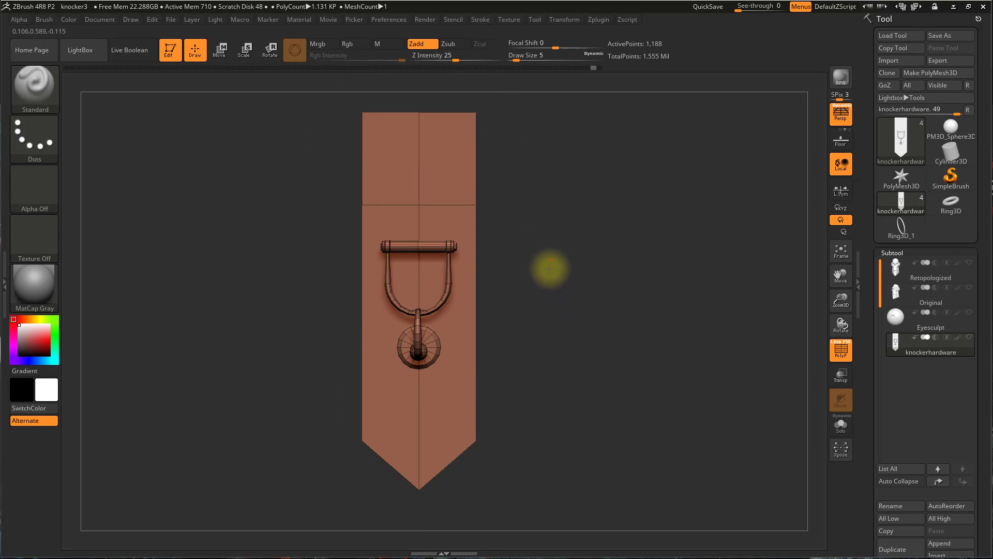
{"action": "left_click_drag", "start_coordinate": [550, 268], "coordinate": [571, 275], "text": "alt"}
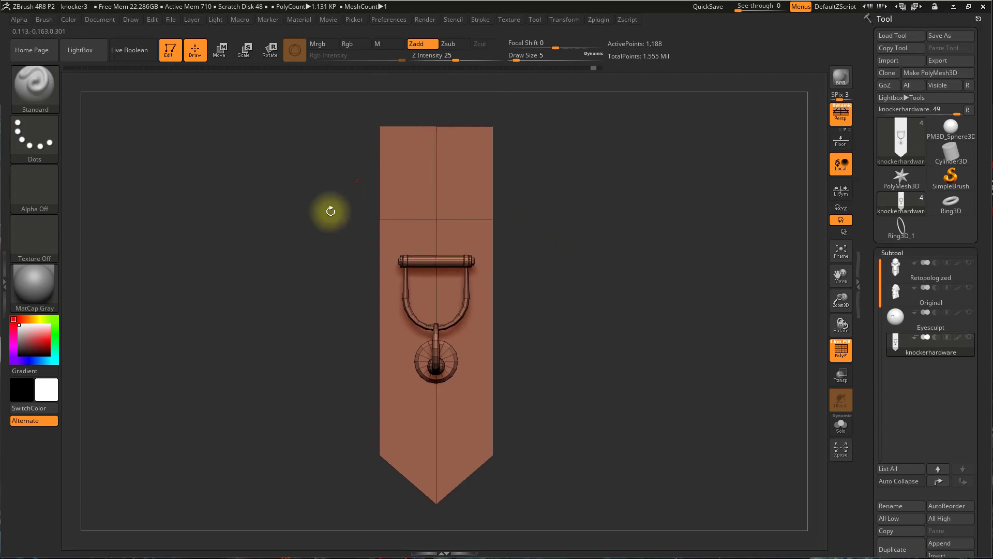
{"action": "left_click_drag", "start_coordinate": [634, 350], "coordinate": [603, 350]}
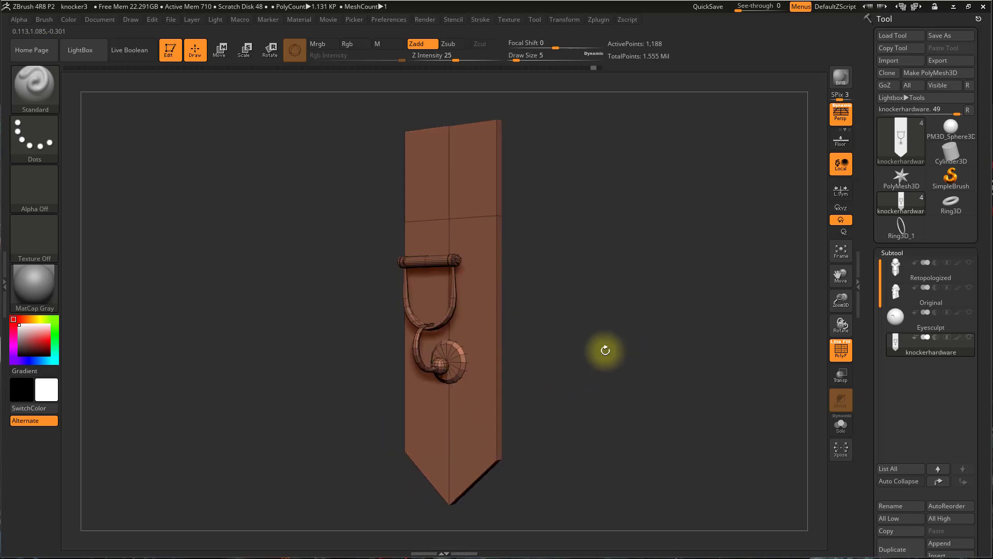
{"action": "left_click_drag", "start_coordinate": [571, 391], "coordinate": [624, 456], "text": "alt"}
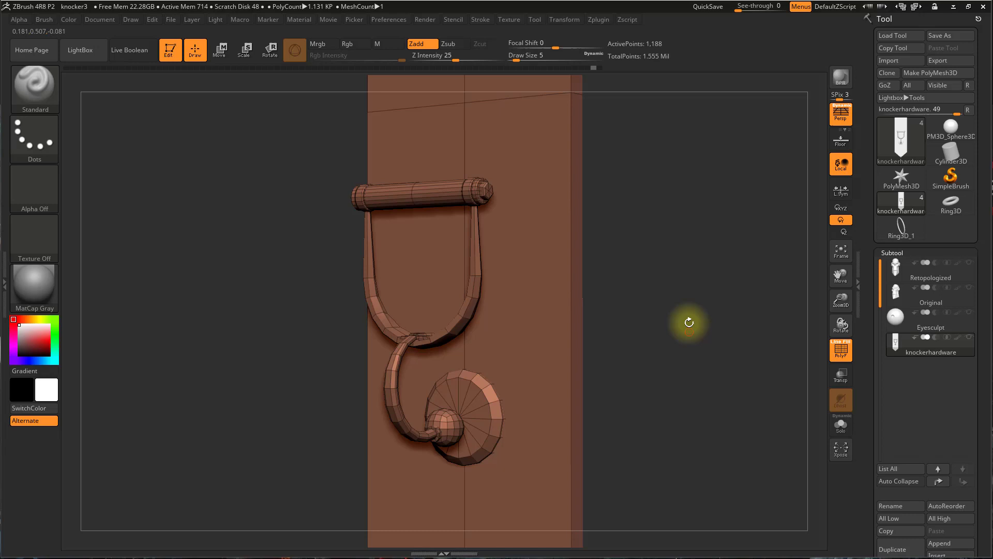
{"action": "left_click_drag", "start_coordinate": [689, 322], "coordinate": [701, 385]}
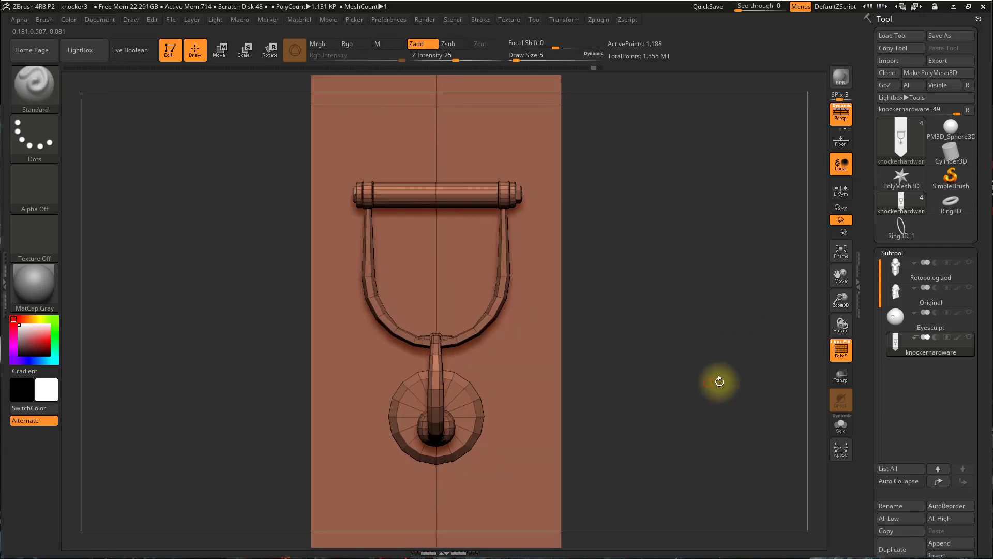
Duplicate the knockerhardware subtool
{"action": "scroll", "coordinate": [907, 253], "scroll_direction": "down", "scroll_amount": 3}
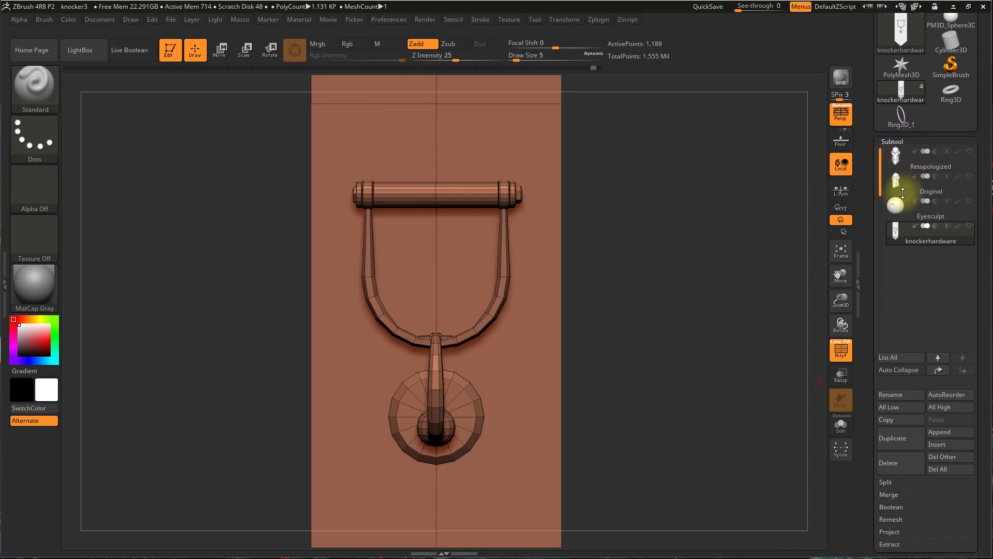
{"action": "mouse_move", "coordinate": [918, 237]}
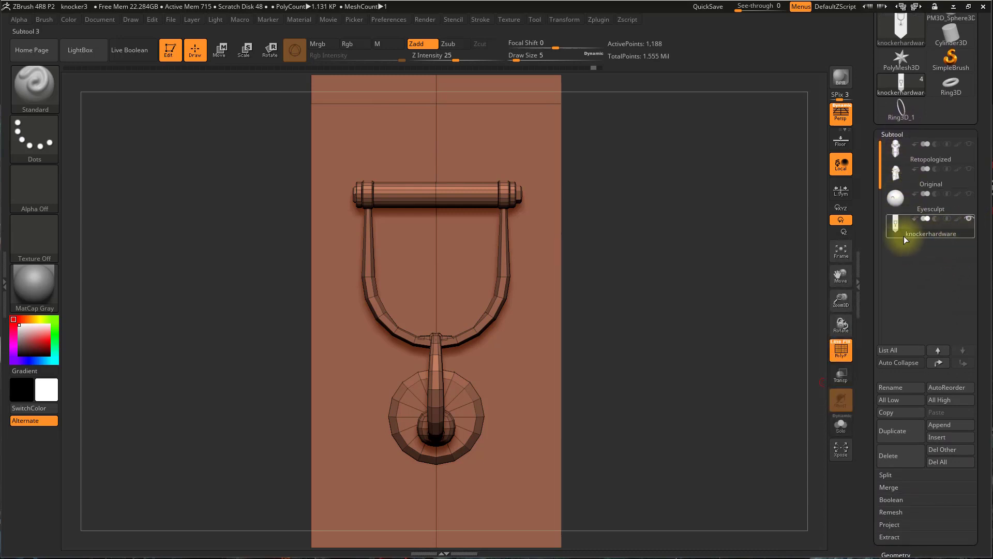
{"action": "left_click_drag", "start_coordinate": [670, 312], "coordinate": [623, 346]}
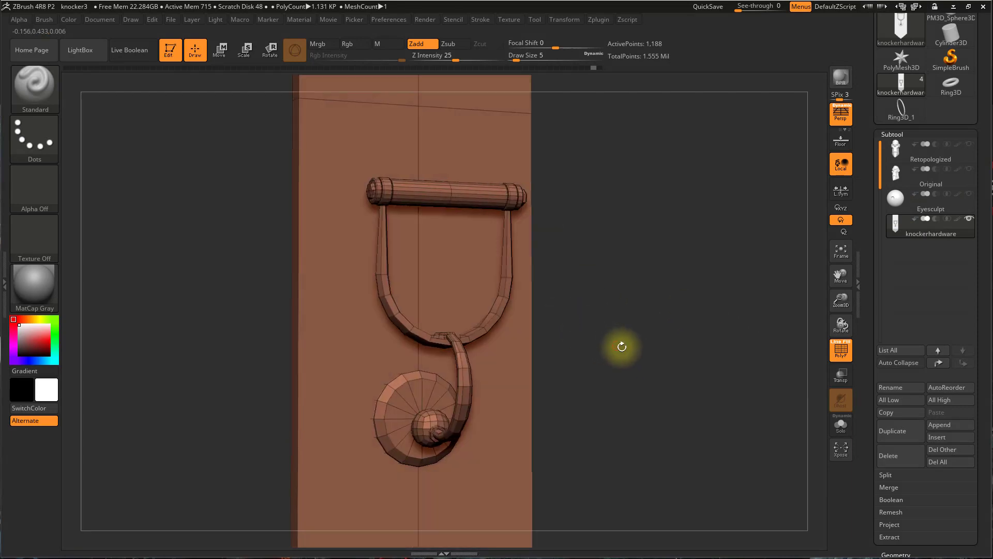
{"action": "left_click", "coordinate": [904, 428]}
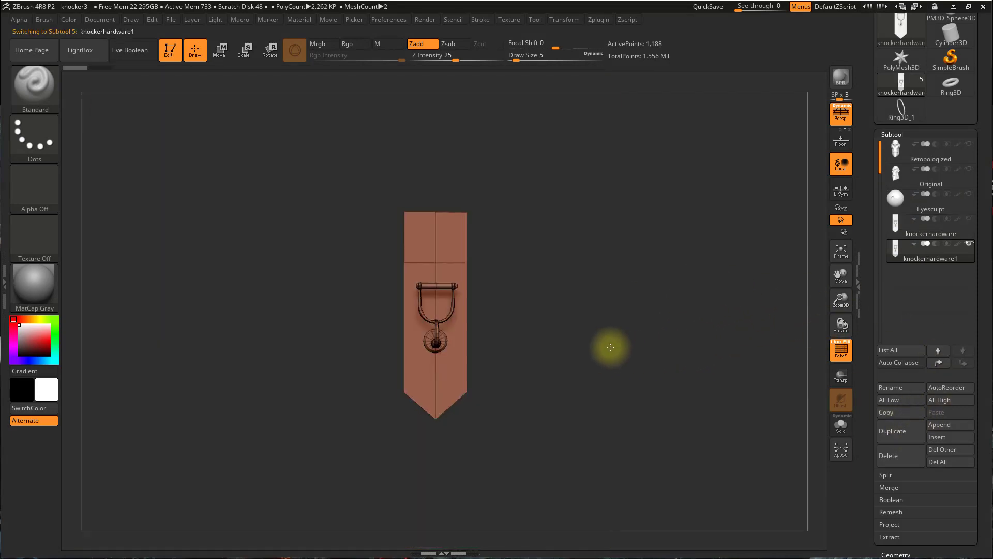
Split the duplicated knocker hardware into separate subtools with Split To Parts, accepting that the operation is not undoable
{"action": "mouse_move", "coordinate": [610, 347]}
{"action": "left_mouse_down"}
{"action": "mouse_move", "coordinate": [601, 378]}
{"action": "mouse_move", "coordinate": [585, 353]}
{"action": "mouse_move", "coordinate": [643, 485]}
{"action": "left_mouse_up"}
{"action": "left_click_drag", "start_coordinate": [613, 343], "coordinate": [669, 318]}
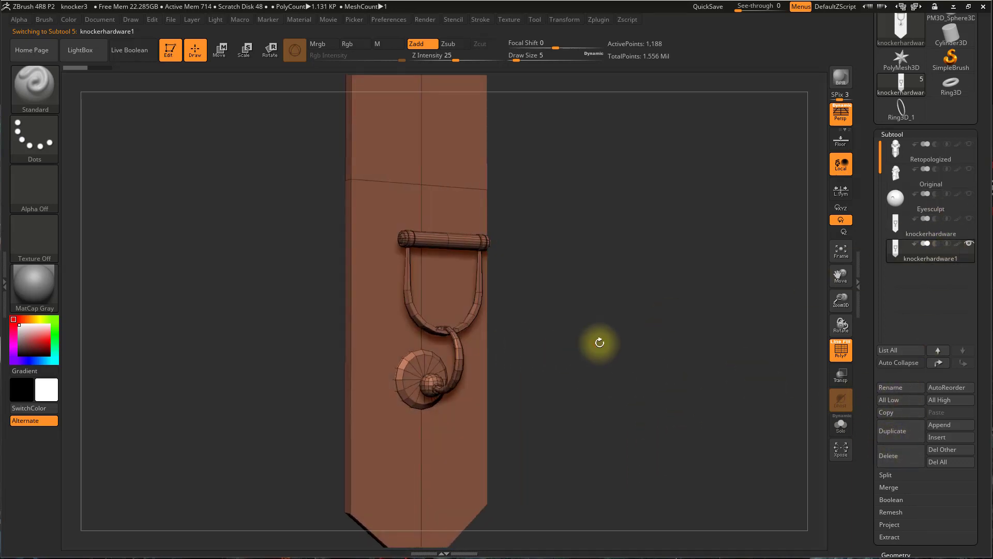
{"action": "mouse_move", "coordinate": [598, 341]}
{"action": "left_mouse_down"}
{"action": "mouse_move", "coordinate": [587, 344]}
{"action": "mouse_move", "coordinate": [598, 341]}
{"action": "left_mouse_up"}
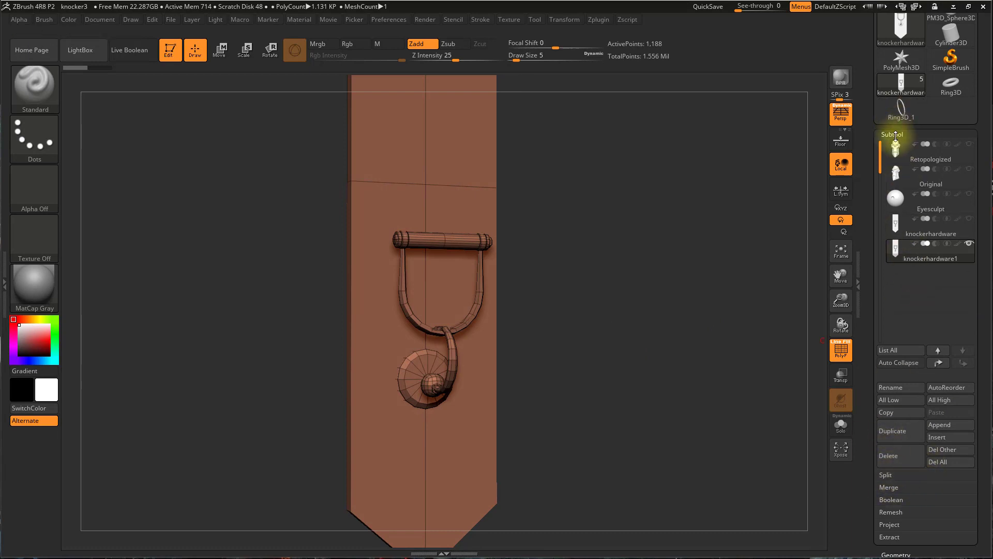
{"action": "left_click", "coordinate": [886, 475]}
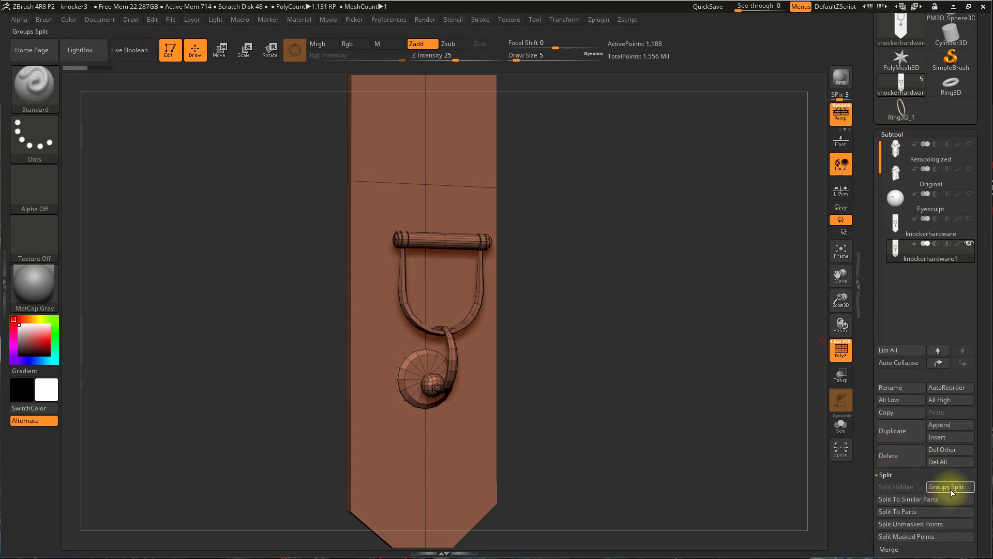
{"action": "left_click", "coordinate": [910, 512]}
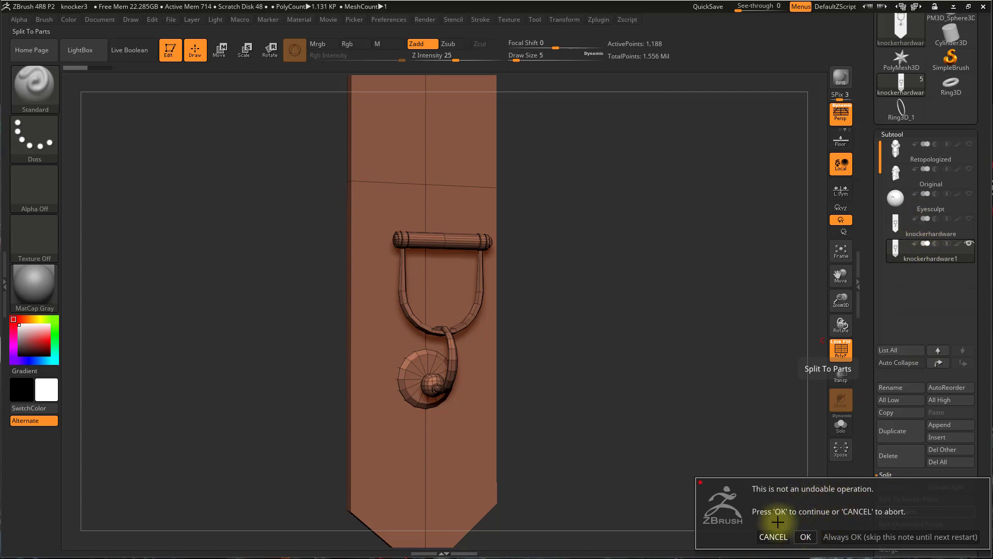
{"action": "left_click", "coordinate": [806, 536]}
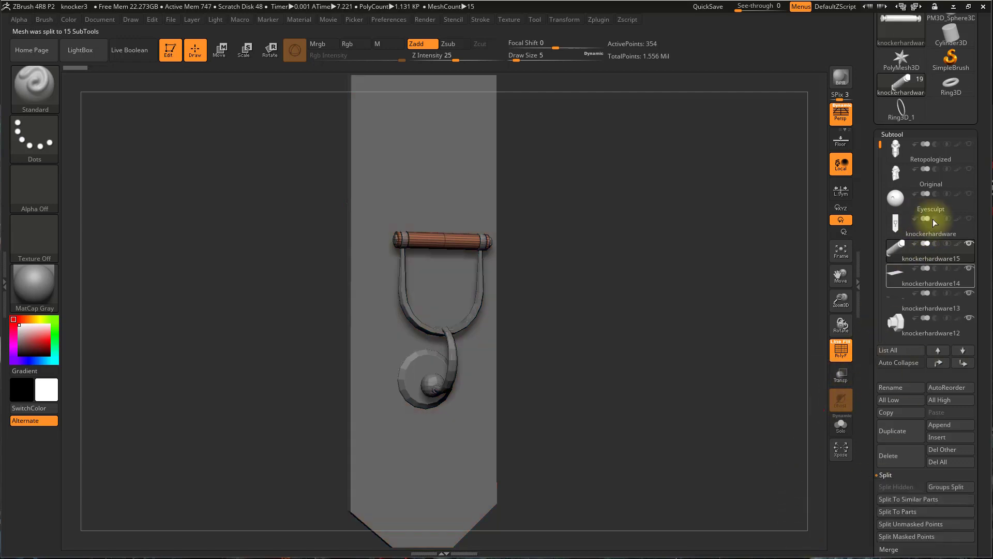
Check which pieces the subtools knockerhardware13, knockerhardware12 and knockerhardware11 contain by selecting each from the subtool list
{"action": "scroll", "coordinate": [882, 146], "scroll_direction": "down", "scroll_amount": 1}
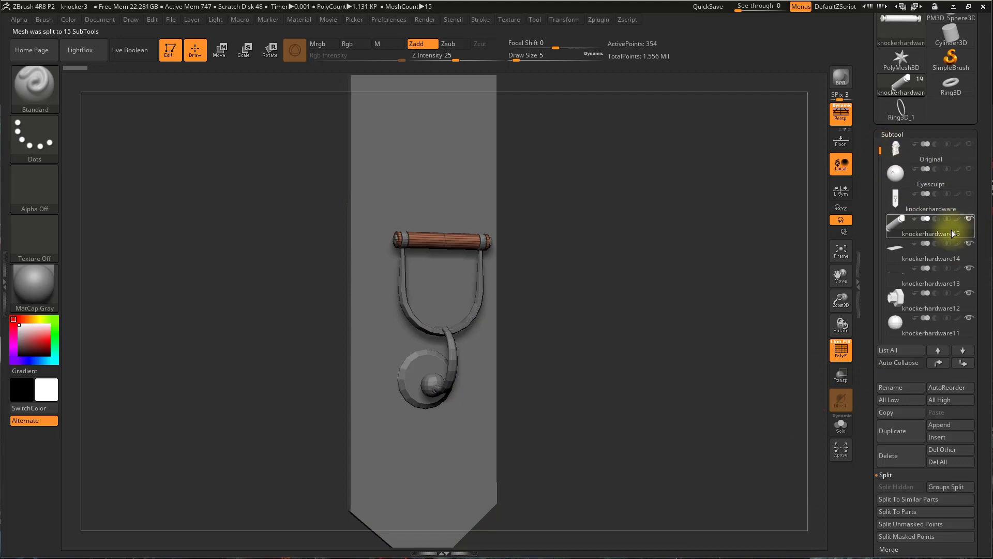
{"action": "mouse_move", "coordinate": [941, 256]}
{"action": "left_click", "coordinate": [941, 279]}
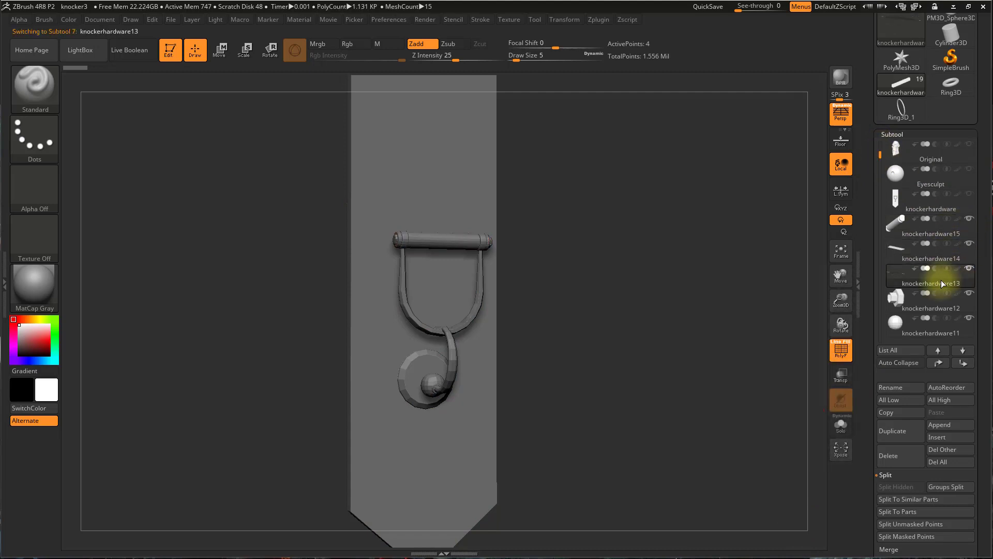
{"action": "left_click", "coordinate": [939, 308]}
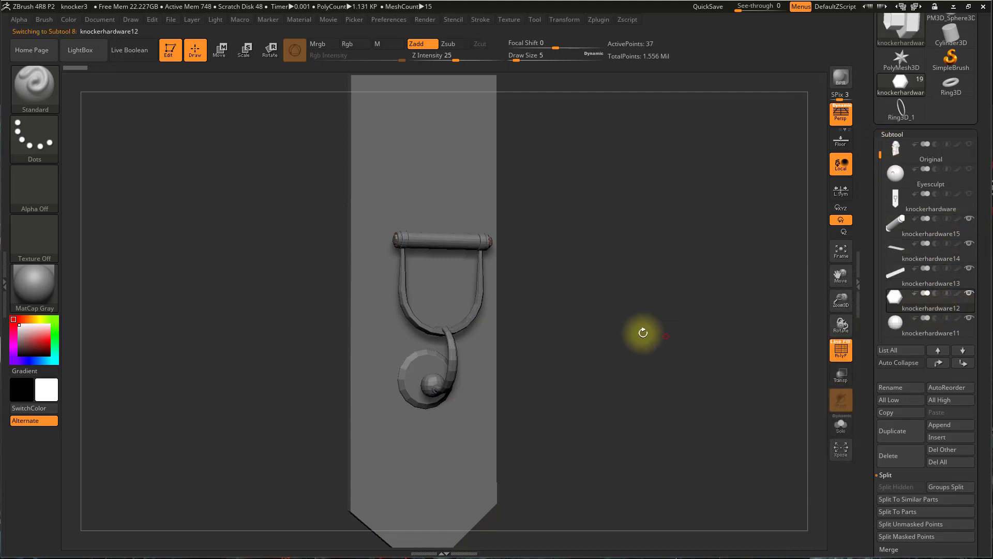
{"action": "left_click_drag", "start_coordinate": [650, 327], "coordinate": [536, 329]}
{"action": "left_click", "coordinate": [946, 325]}
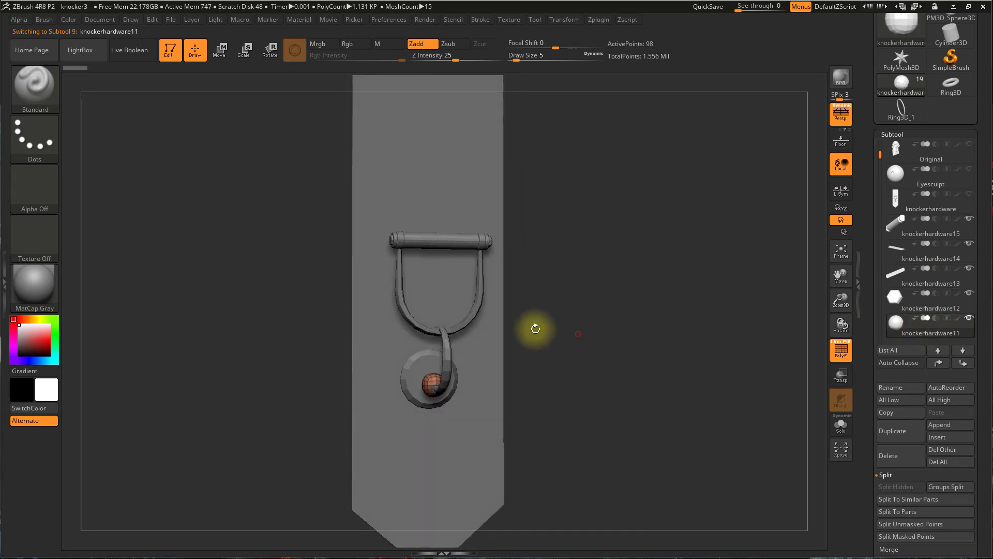
Select the split ring, ball and horizontal bar directly on the model to inspect them as separate subtools
{"action": "left_click", "coordinate": [476, 311], "text": "alt"}
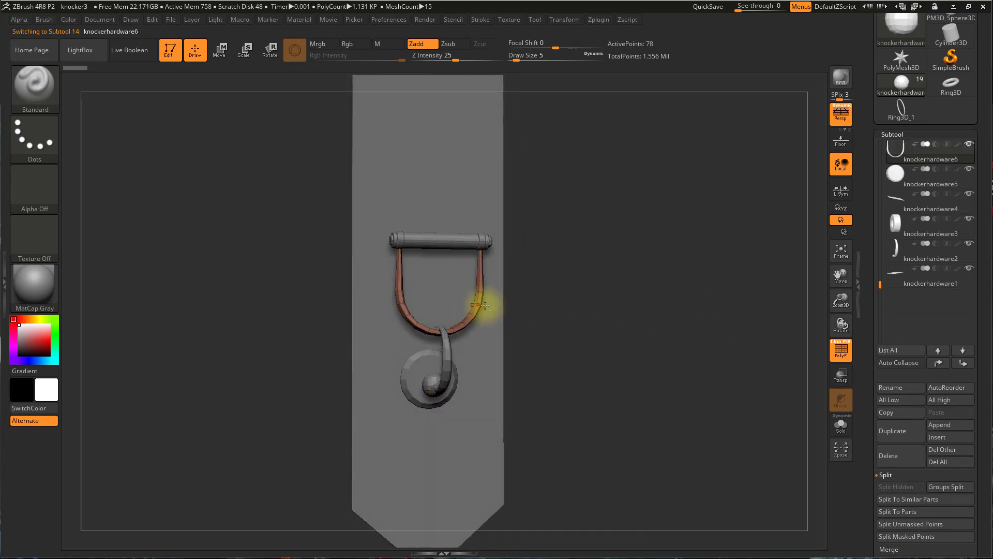
{"action": "left_click", "coordinate": [447, 343], "text": "alt"}
{"action": "left_click", "coordinate": [425, 379], "text": "alt"}
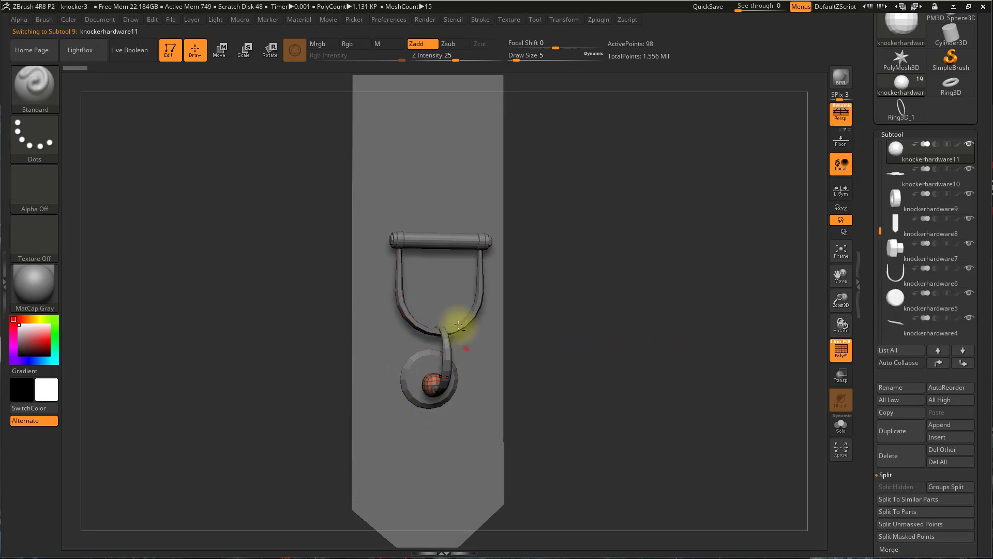
{"action": "left_click", "coordinate": [476, 307], "text": "alt"}
{"action": "left_click", "coordinate": [492, 244], "text": "alt"}
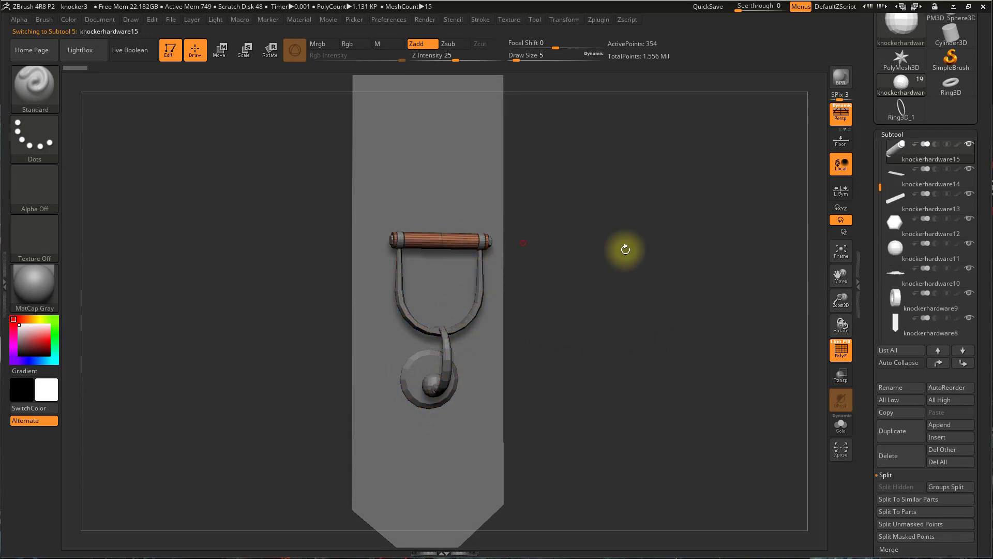
Remove the split parts and return to the original single-piece knockerhardware subtool
{"action": "left_click_drag", "start_coordinate": [878, 187], "coordinate": [878, 153]}
{"action": "left_click", "coordinate": [895, 299]}
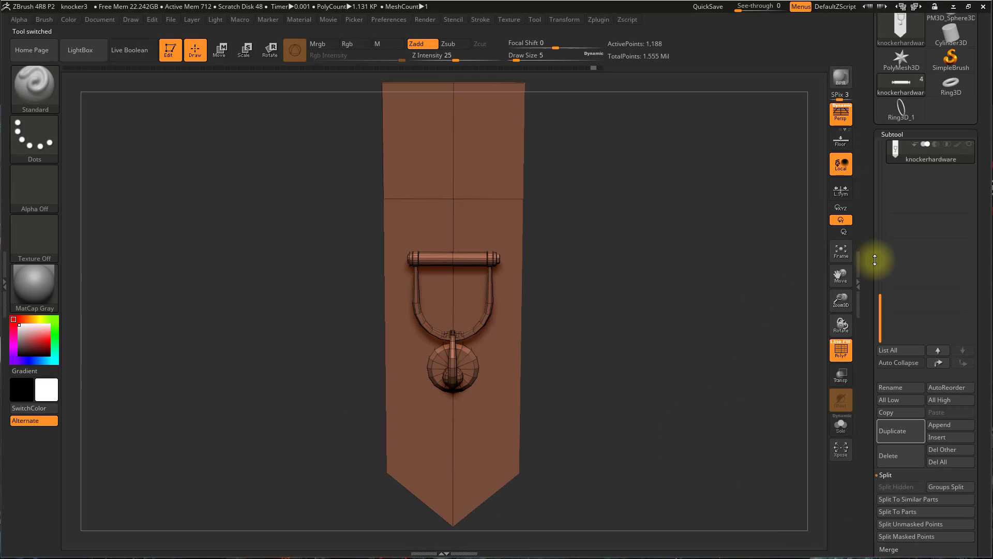
{"action": "left_click_drag", "start_coordinate": [880, 282], "coordinate": [879, 129]}
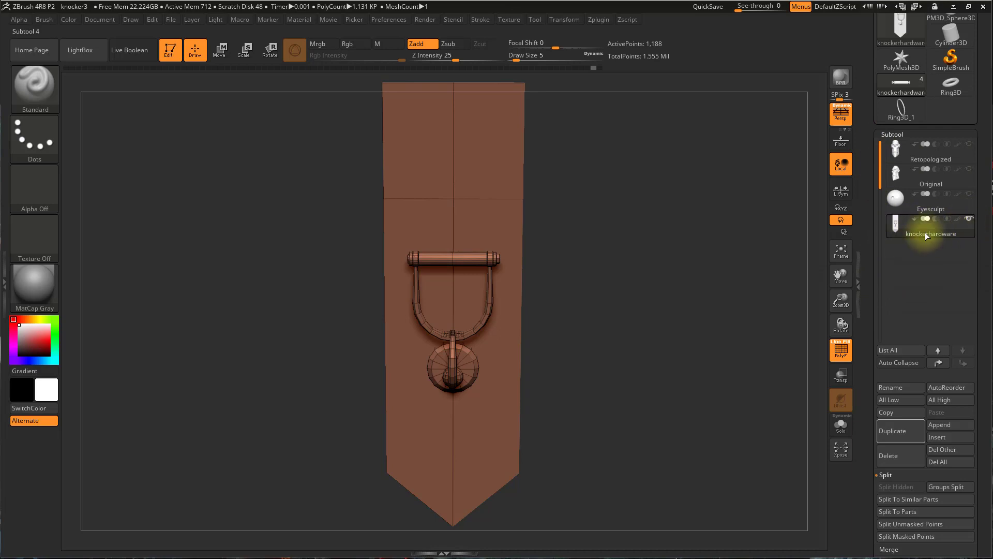
Assign a separate polygroup to each piece of the knocker hardware with Auto Groups
{"action": "left_click_drag", "start_coordinate": [574, 311], "coordinate": [604, 311]}
{"action": "left_click_drag", "start_coordinate": [611, 353], "coordinate": [688, 422], "text": "alt"}
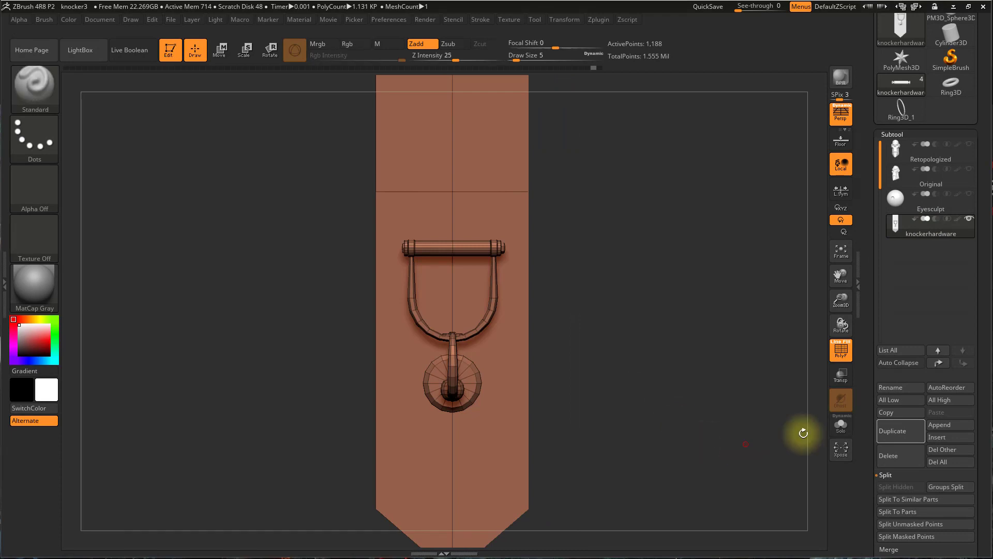
{"action": "left_click", "coordinate": [900, 134]}
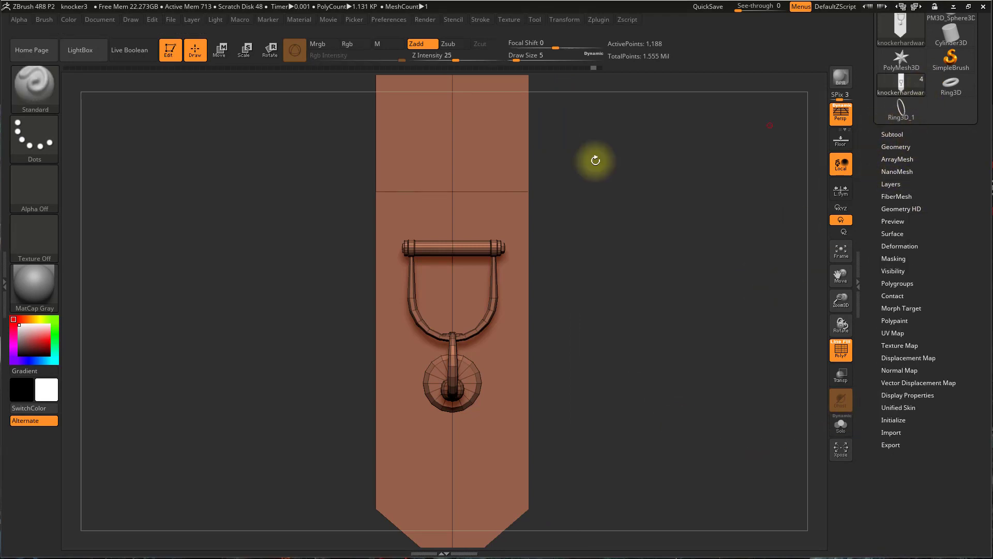
{"action": "mouse_move", "coordinate": [665, 279]}
{"action": "left_mouse_down", "text": "shift"}
{"action": "mouse_move", "coordinate": [616, 279]}
{"action": "mouse_move", "coordinate": [678, 281]}
{"action": "left_mouse_up", "text": "shift"}
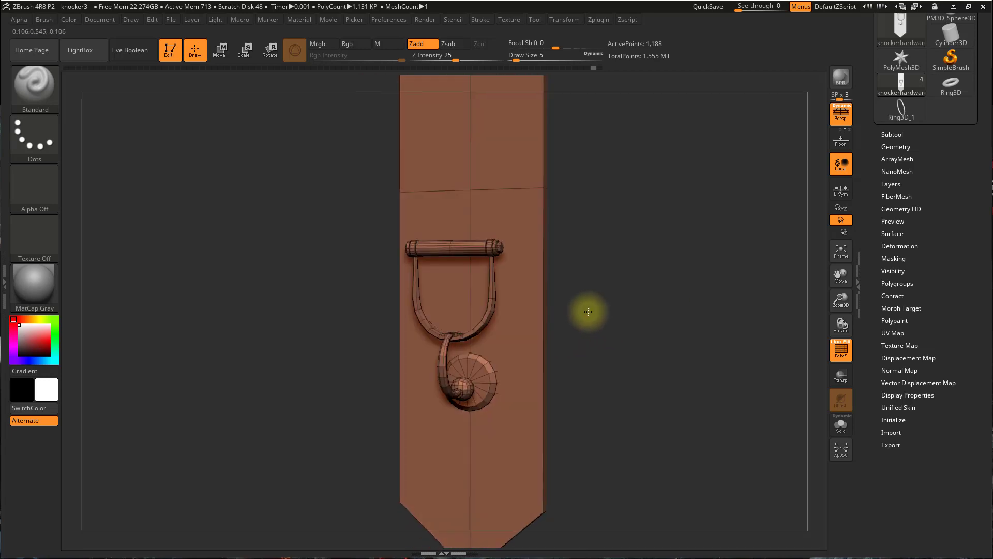
{"action": "left_click_drag", "start_coordinate": [588, 311], "coordinate": [615, 376]}
{"action": "left_click_drag", "start_coordinate": [614, 376], "coordinate": [650, 324], "text": "alt"}
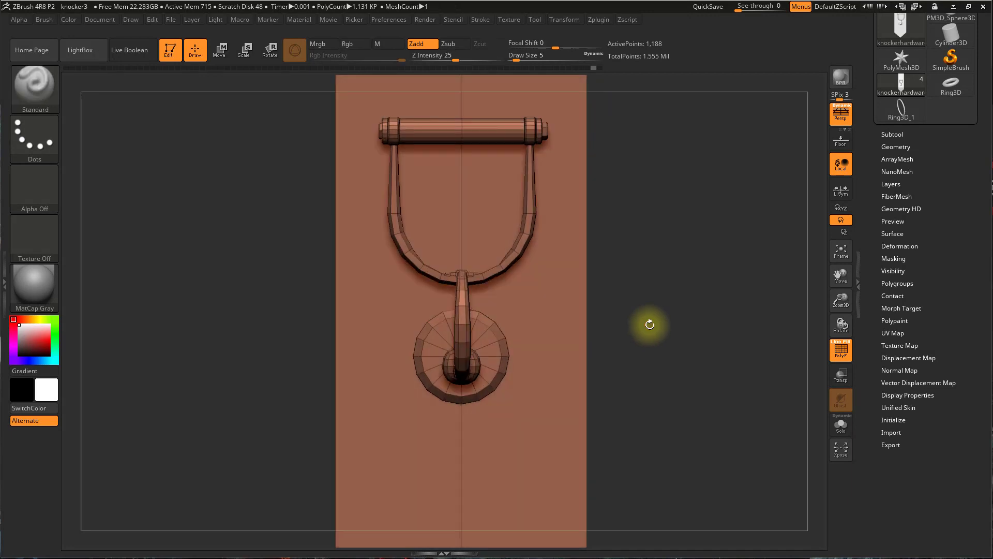
{"action": "left_click_drag", "start_coordinate": [661, 282], "coordinate": [658, 312], "text": "alt"}
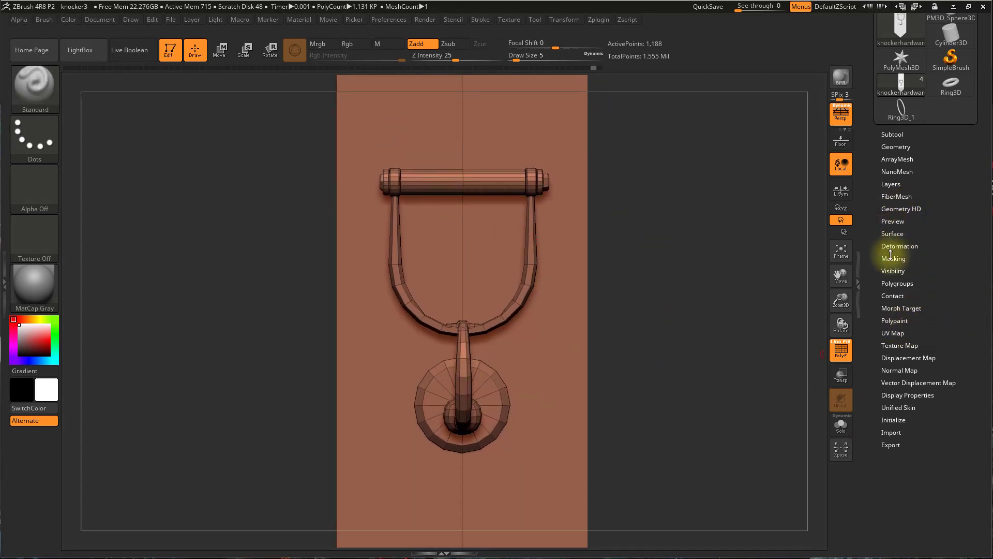
{"action": "left_click", "coordinate": [895, 284]}
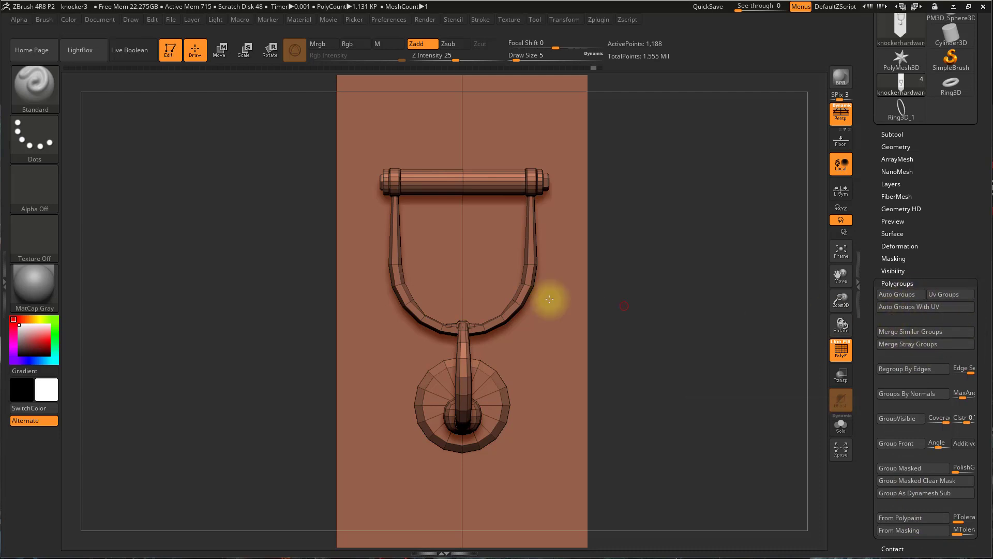
{"action": "left_click", "coordinate": [904, 296]}
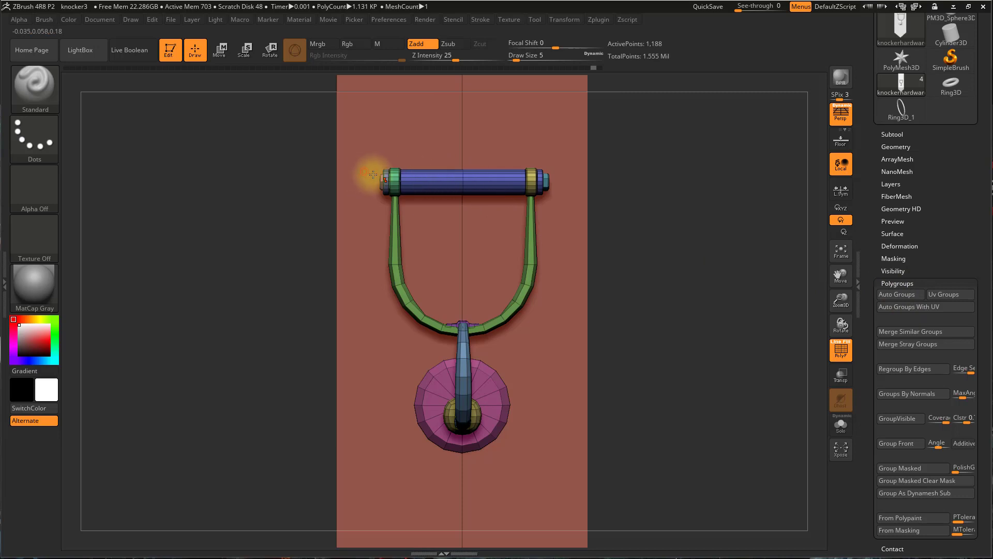
Isolate the green U-shaped handle through its polygroup and frame it in the view
{"action": "mouse_move", "coordinate": [700, 239]}
{"action": "left_mouse_down"}
{"action": "mouse_move", "coordinate": [637, 231]}
{"action": "mouse_move", "coordinate": [771, 251]}
{"action": "mouse_move", "coordinate": [693, 249]}
{"action": "mouse_move", "coordinate": [706, 296]}
{"action": "left_mouse_up"}
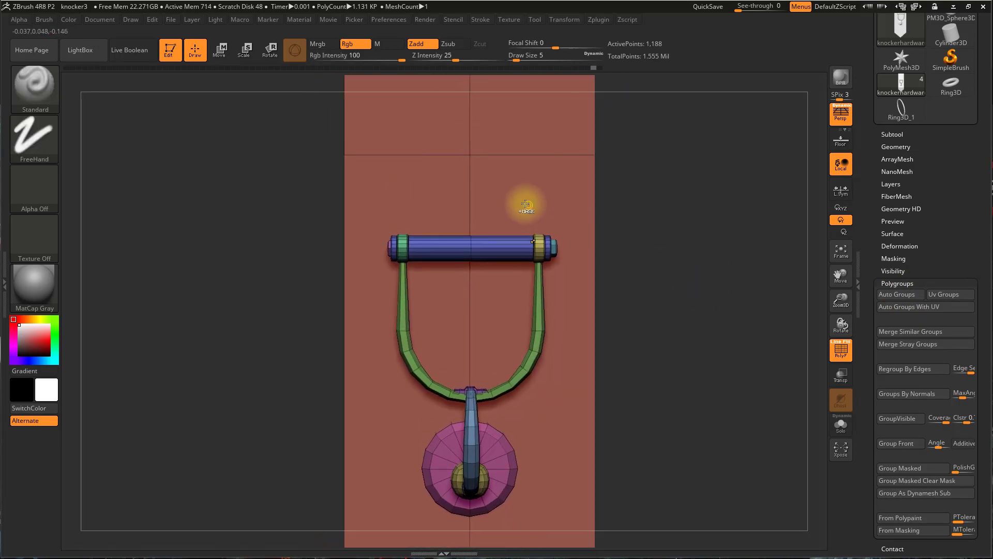
{"action": "key", "text": "ctrl+shift"}
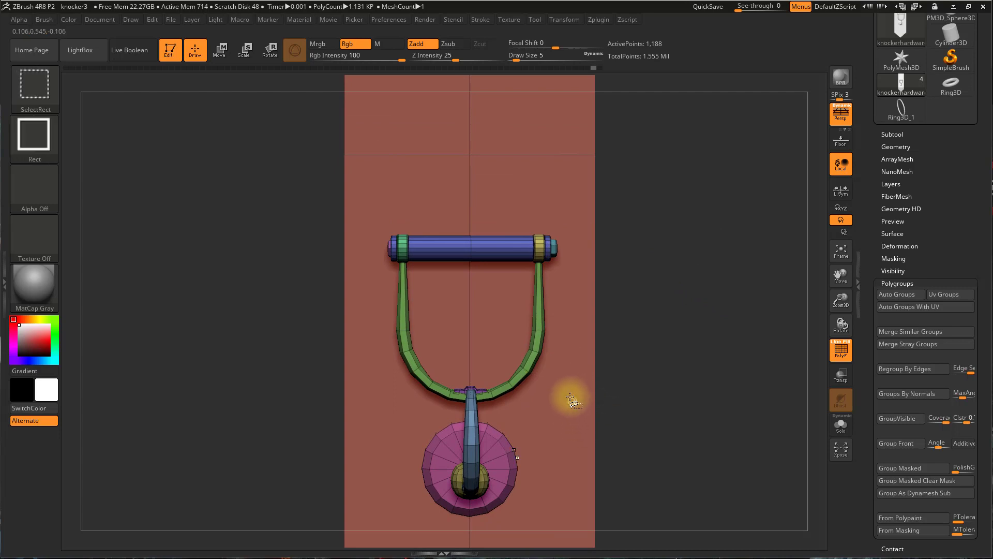
{"action": "left_click", "coordinate": [527, 365], "text": "ctrl+shift"}
{"action": "mouse_move", "coordinate": [657, 344]}
{"action": "left_mouse_down"}
{"action": "mouse_move", "coordinate": [693, 343]}
{"action": "mouse_move", "coordinate": [678, 343]}
{"action": "mouse_move", "coordinate": [709, 444]}
{"action": "left_mouse_up"}
{"action": "mouse_move", "coordinate": [674, 315]}
{"action": "left_mouse_down", "text": "alt"}
{"action": "mouse_move", "coordinate": [731, 353]}
{"action": "mouse_move", "coordinate": [648, 304]}
{"action": "left_mouse_up", "text": "alt"}
{"action": "key", "text": "ctrl+shift"}
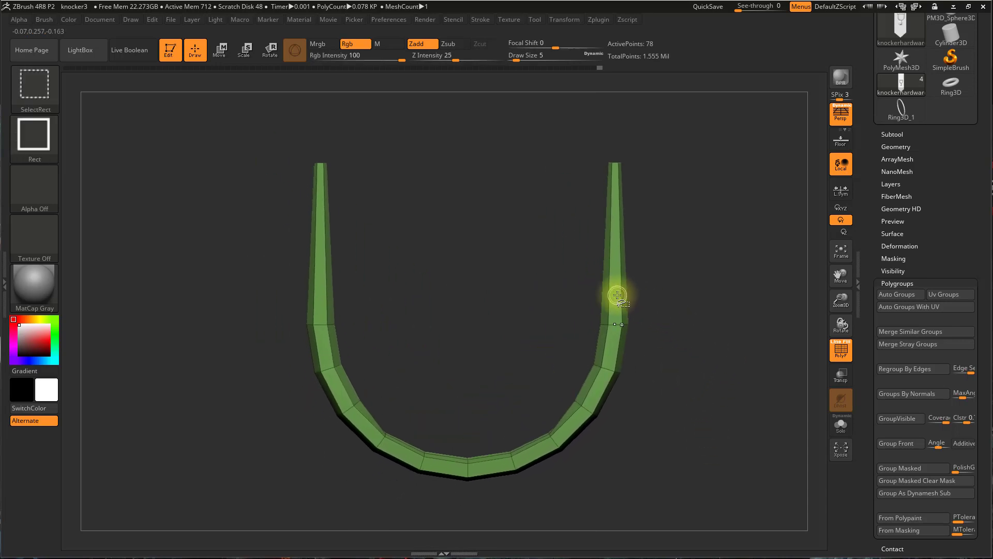
Invert the visibility to hide the handle, hide the other small hardware pieces polygroup by polygroup, and restore the full mesh
{"action": "left_click", "coordinate": [618, 295], "text": "ctrl+shift"}
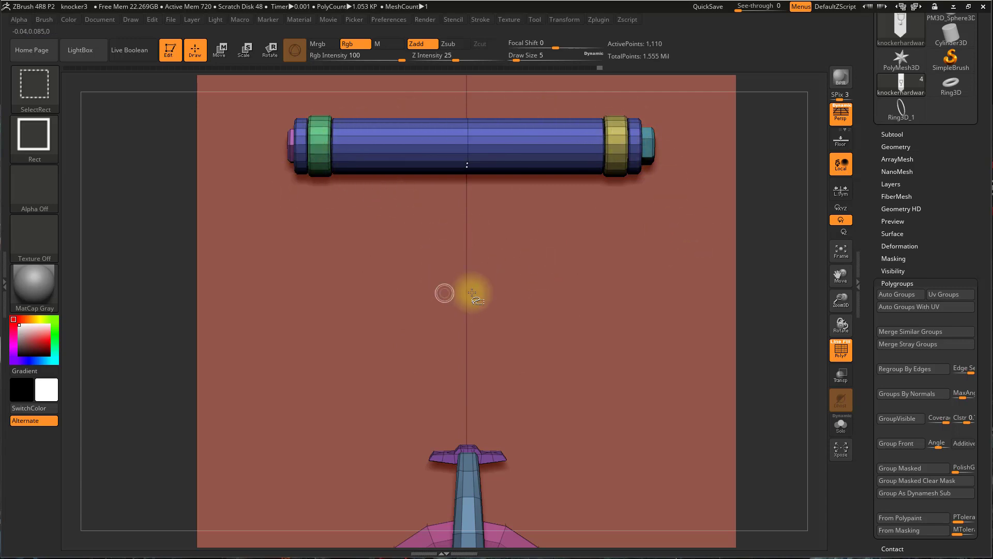
{"action": "left_click", "coordinate": [490, 455]}
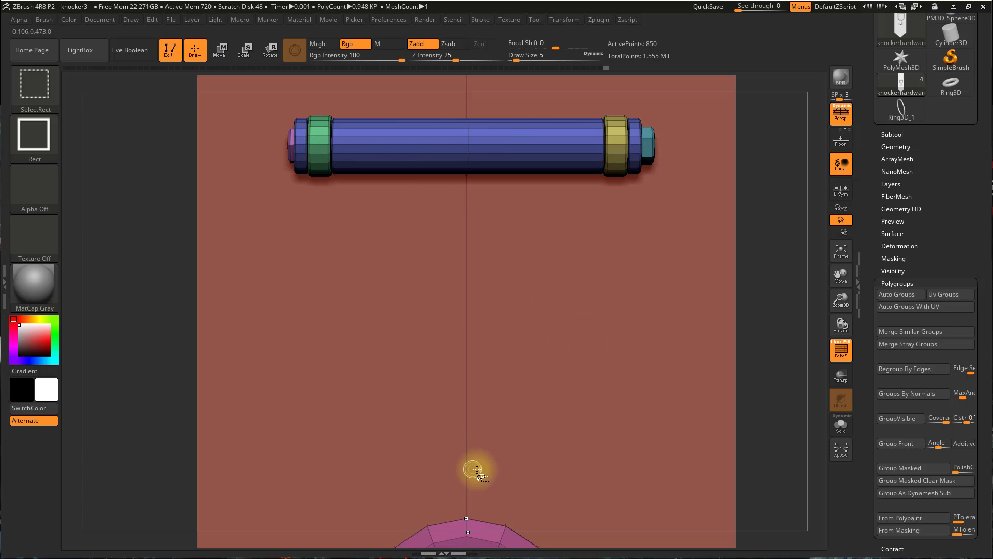
{"action": "left_click", "coordinate": [589, 149], "text": "ctrl+shift"}
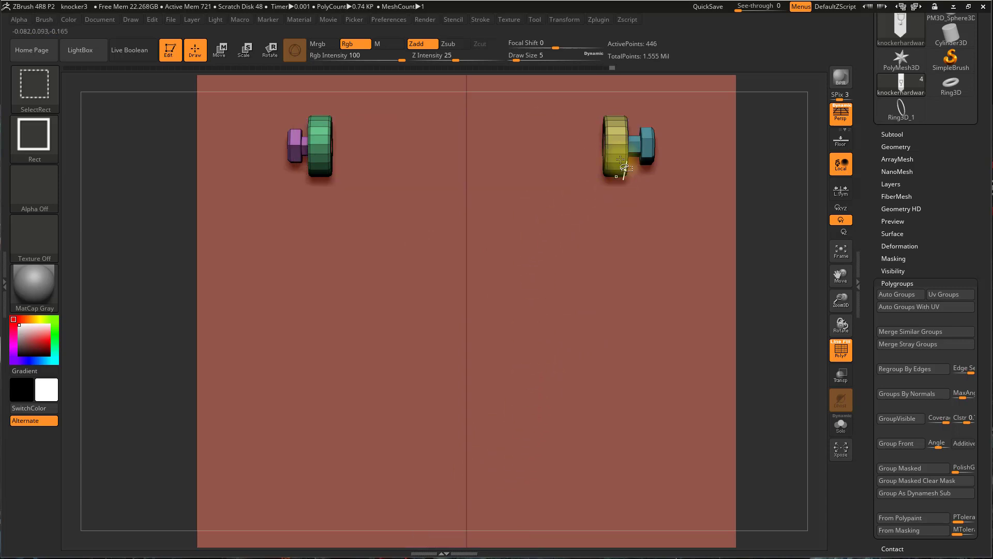
{"action": "left_click", "coordinate": [616, 148], "text": "ctrl+shift"}
{"action": "left_click", "coordinate": [640, 144], "text": "ctrl+shift"}
{"action": "left_click", "coordinate": [315, 139], "text": "ctrl+shift"}
{"action": "left_click", "coordinate": [299, 147], "text": "ctrl+shift"}
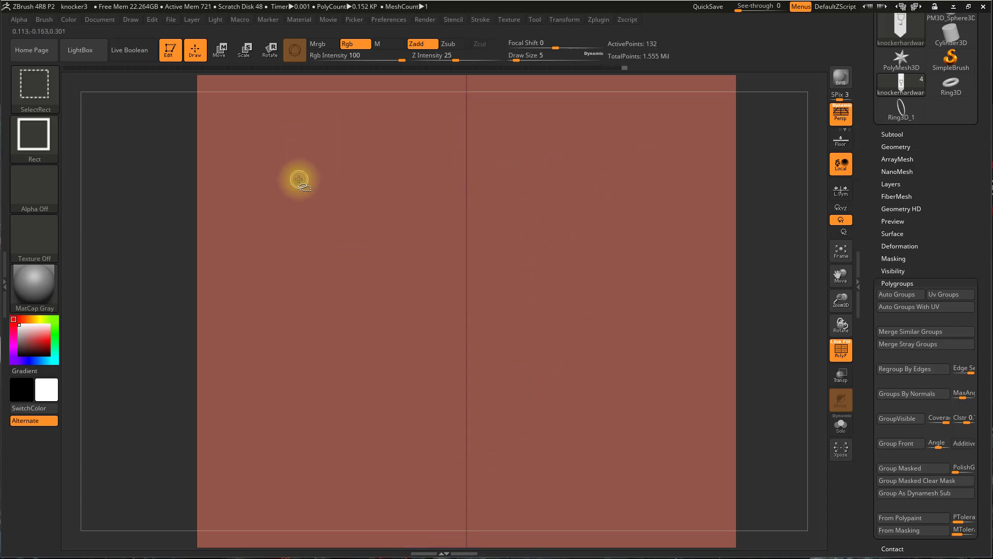
{"action": "left_click", "coordinate": [299, 180], "text": "ctrl+shift"}
{"action": "left_click", "coordinate": [138, 190], "text": "ctrl+shift"}
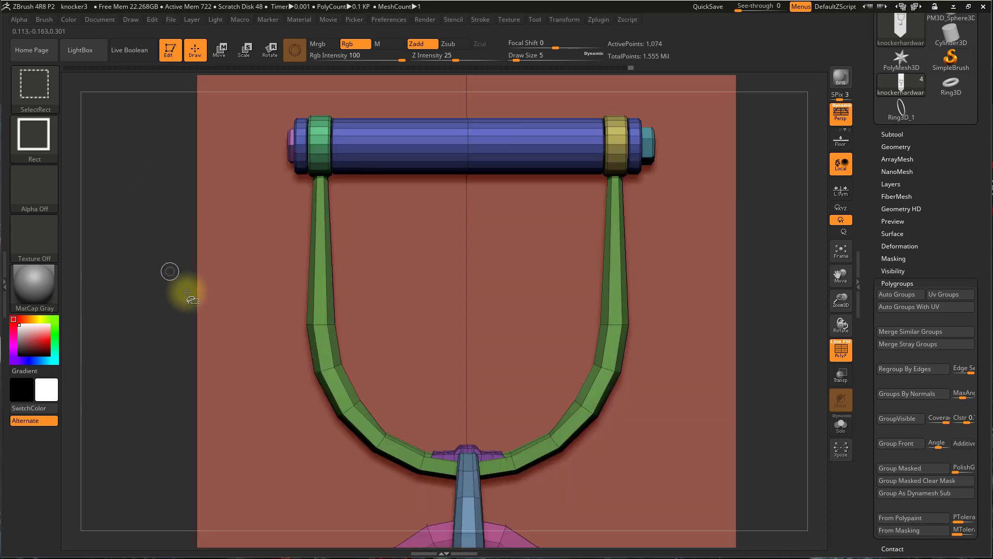
Hide one bar collar, the horizontal bar and the U-shaped handle by polygroup, and show every piece again
{"action": "left_click", "coordinate": [320, 144], "text": "ctrl+shift"}
{"action": "left_click", "coordinate": [318, 247], "text": "ctrl+shift"}
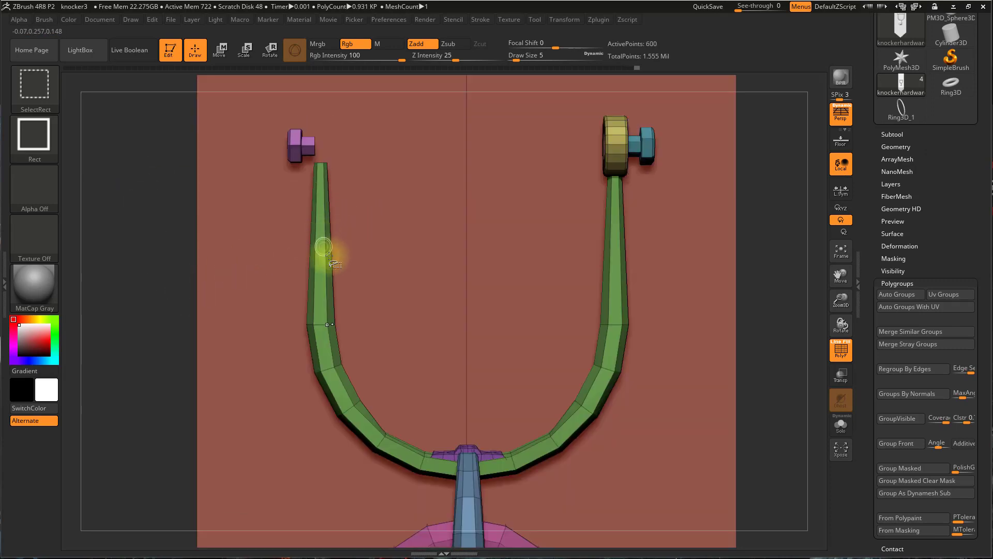
{"action": "left_click", "coordinate": [329, 259], "text": "ctrl+shift"}
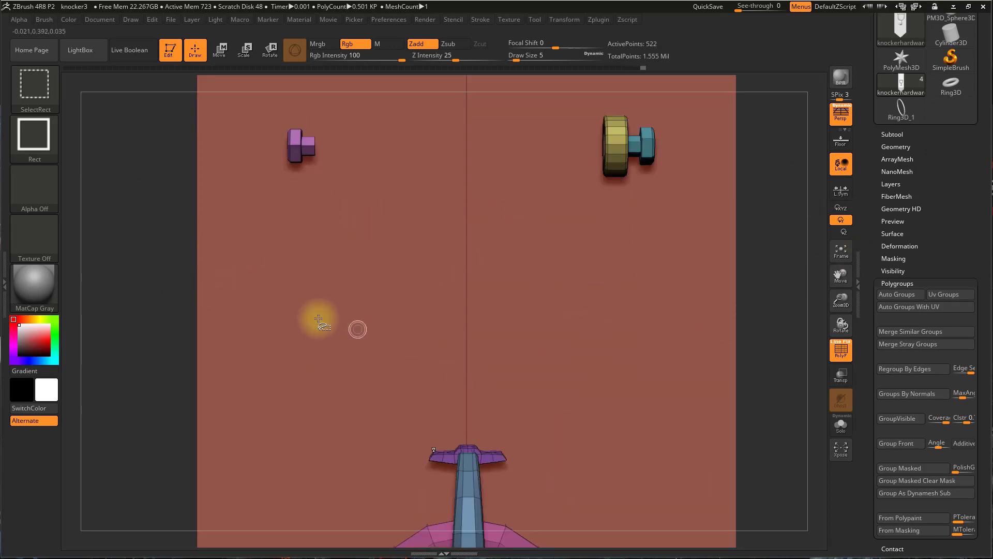
{"action": "left_click", "coordinate": [110, 228], "text": "ctrl+shift"}
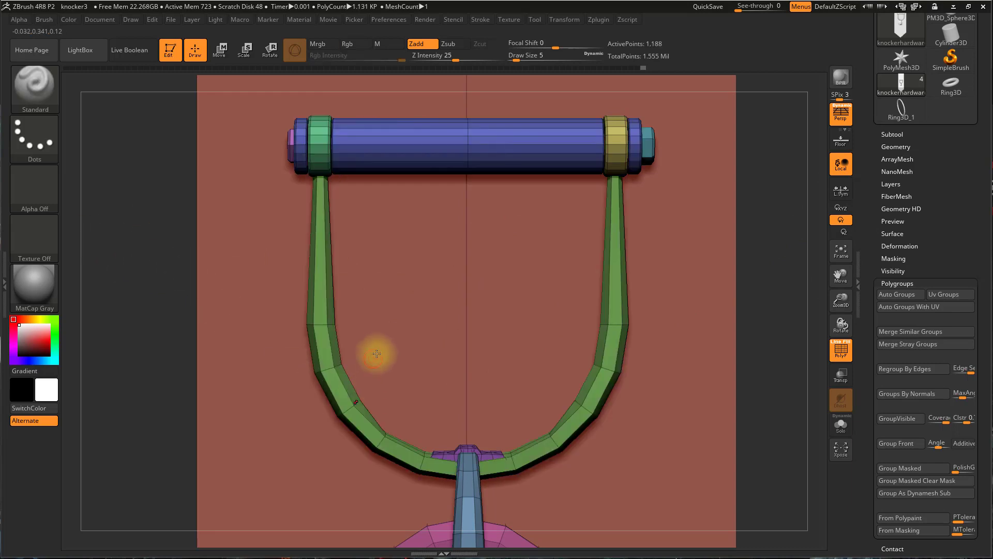
Subdivide the whole hardware mesh once to preview the smoothing around the ball and round disc, and undo the subdivision
{"action": "left_click", "coordinate": [691, 411]}
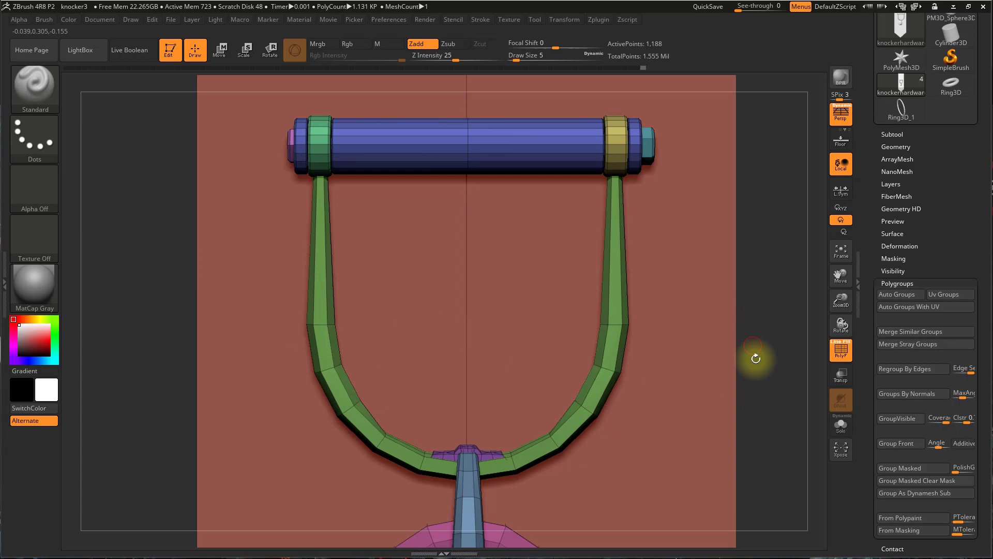
{"action": "left_click_drag", "start_coordinate": [756, 358], "coordinate": [692, 335]}
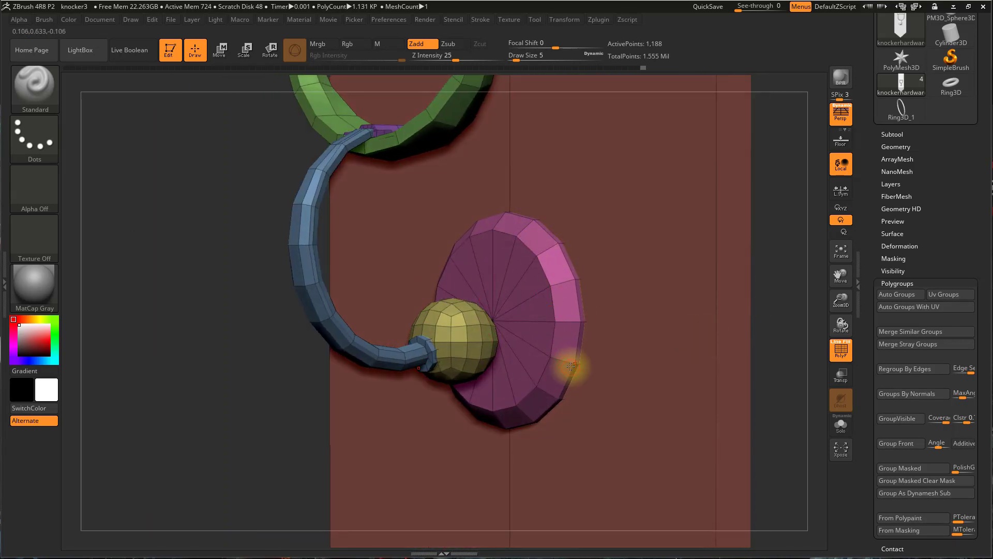
{"action": "key", "text": "ctrl+shift"}
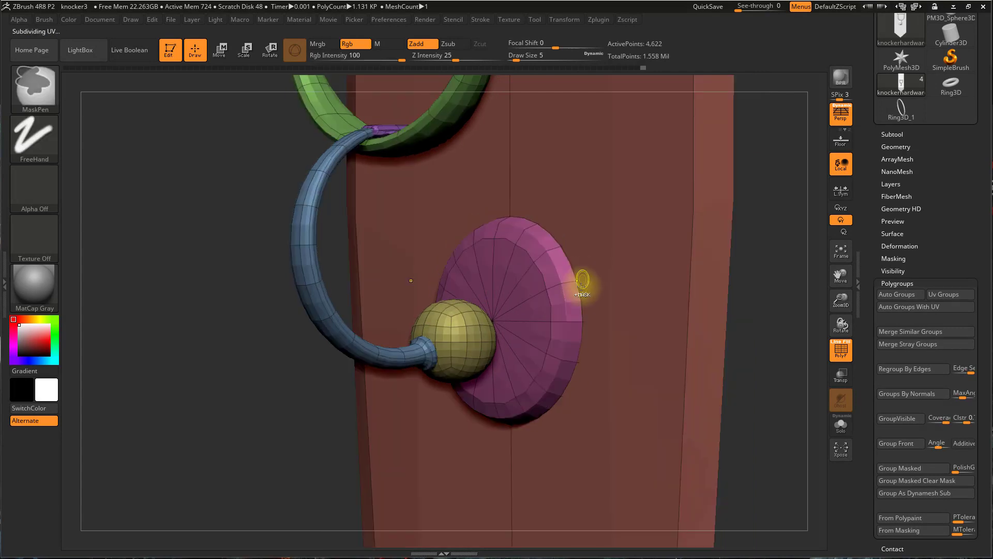
{"action": "key", "text": "ctrl+d"}
{"action": "key", "text": "ctrl+z"}
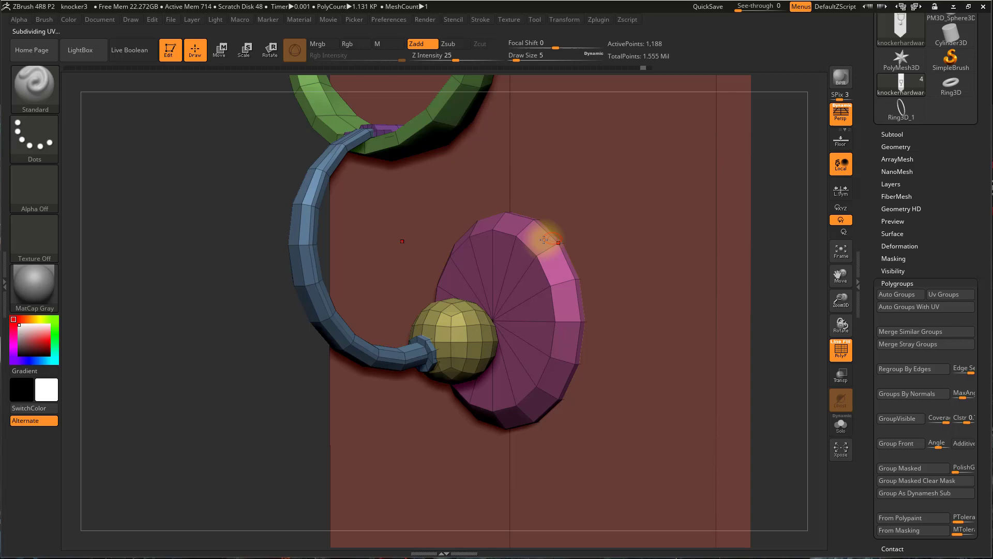
Preview the hardware smoothed by two subdivisions with the polyframe hidden, and return to the unsubdivided mesh with polyframe shown
{"action": "key", "text": "ctrl+d"}
{"action": "key", "text": "ctrl+d"}
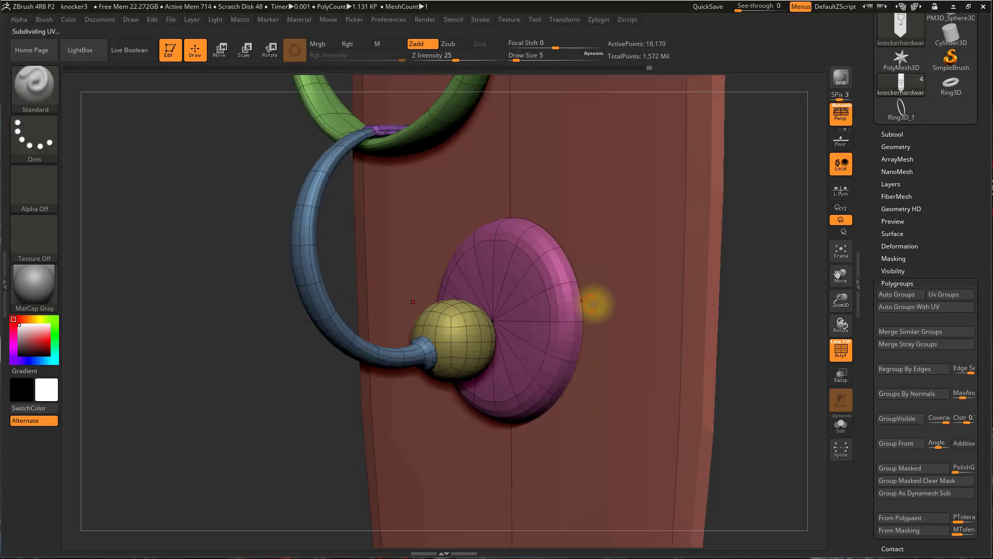
{"action": "left_click", "coordinate": [848, 346]}
{"action": "mouse_move", "coordinate": [736, 344]}
{"action": "left_mouse_down"}
{"action": "mouse_move", "coordinate": [725, 344]}
{"action": "mouse_move", "coordinate": [756, 344]}
{"action": "left_mouse_up"}
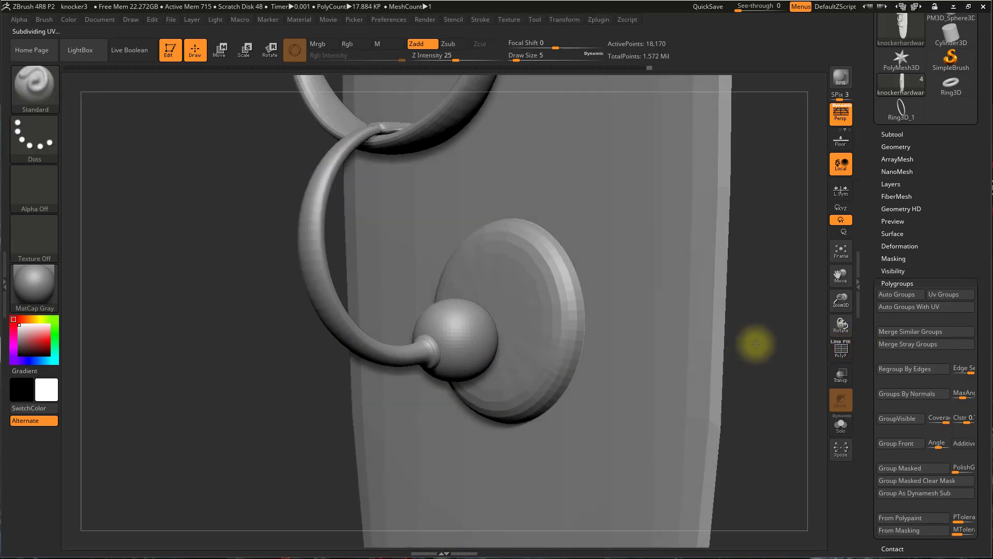
{"action": "left_click", "coordinate": [841, 355]}
{"action": "key", "text": "shift+d"}
{"action": "key", "text": "shift+d"}
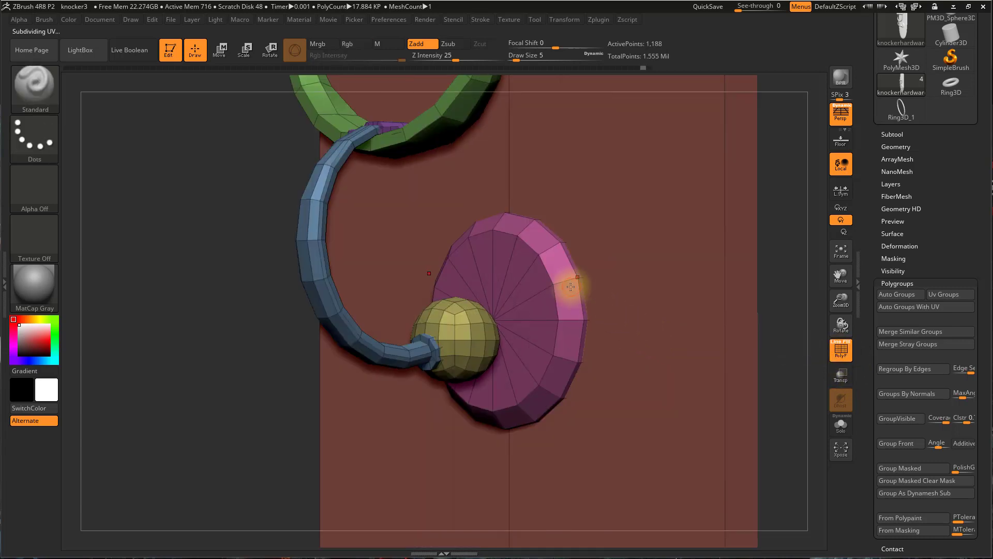
Isolate the pink round disc behind the ball through its polygroup and view it enlarged from the front
{"action": "left_click", "coordinate": [550, 288], "text": "ctrl+shift"}
{"action": "mouse_move", "coordinate": [595, 293]}
{"action": "left_mouse_down"}
{"action": "mouse_move", "coordinate": [716, 331]}
{"action": "mouse_move", "coordinate": [543, 304]}
{"action": "mouse_move", "coordinate": [566, 311]}
{"action": "left_mouse_up"}
{"action": "left_click_drag", "start_coordinate": [663, 311], "coordinate": [686, 312]}
{"action": "left_click_drag", "start_coordinate": [621, 317], "coordinate": [543, 269], "text": "alt"}
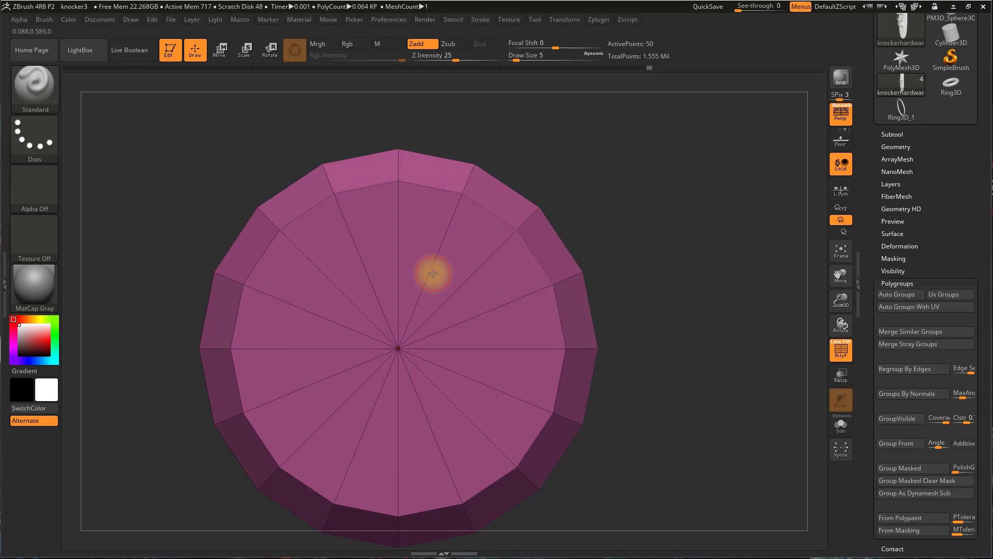
With the ZModeler brush, crease the complete edge loop around the disc's flat front face using Crease with EdgeLoop Complete
{"action": "key", "text": "b"}
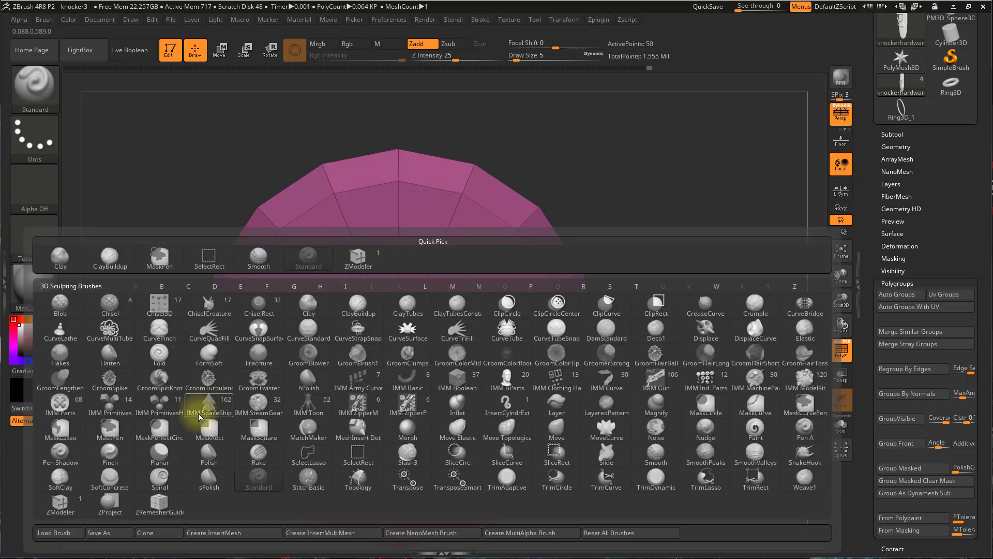
{"action": "left_click", "coordinate": [67, 508]}
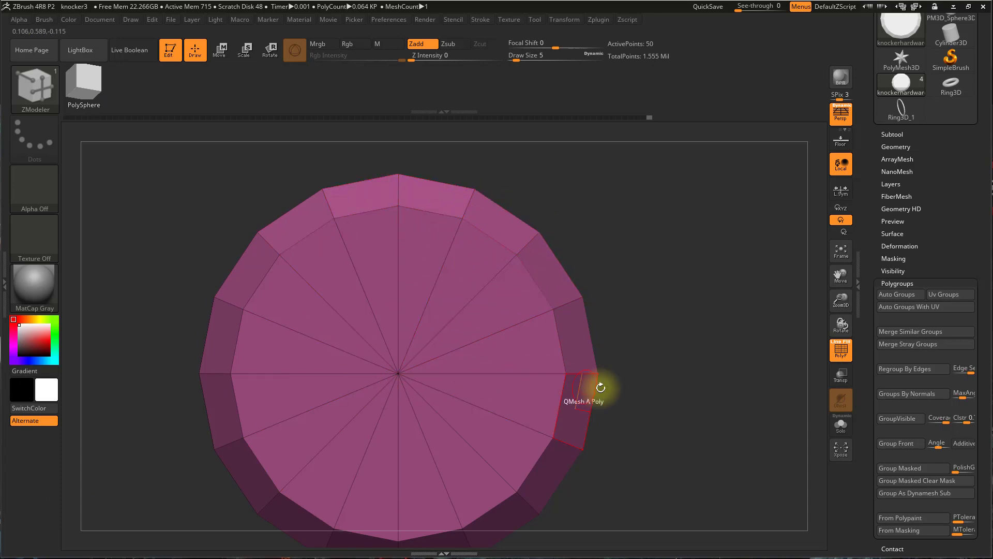
{"action": "left_click_drag", "start_coordinate": [649, 367], "coordinate": [676, 382]}
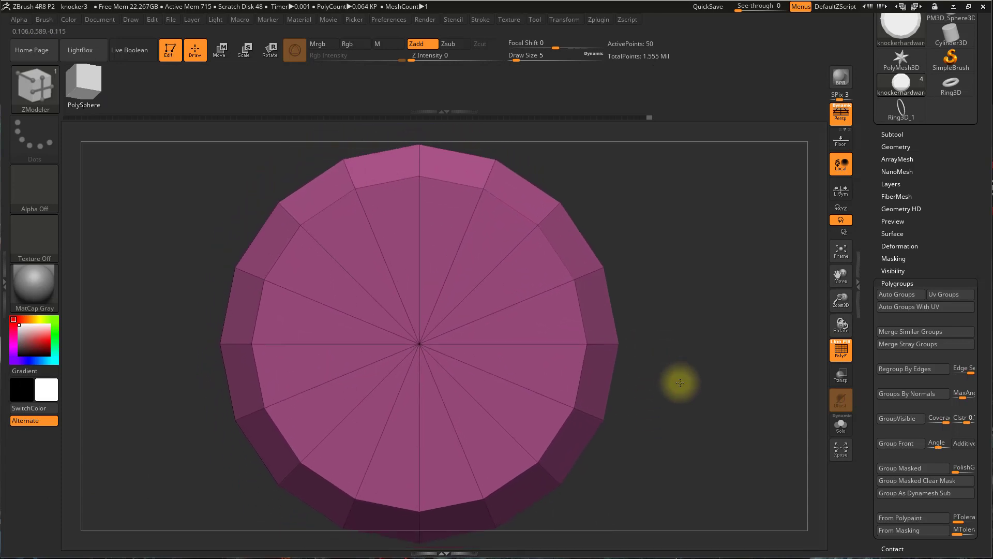
{"action": "left_click_drag", "start_coordinate": [620, 204], "coordinate": [620, 228]}
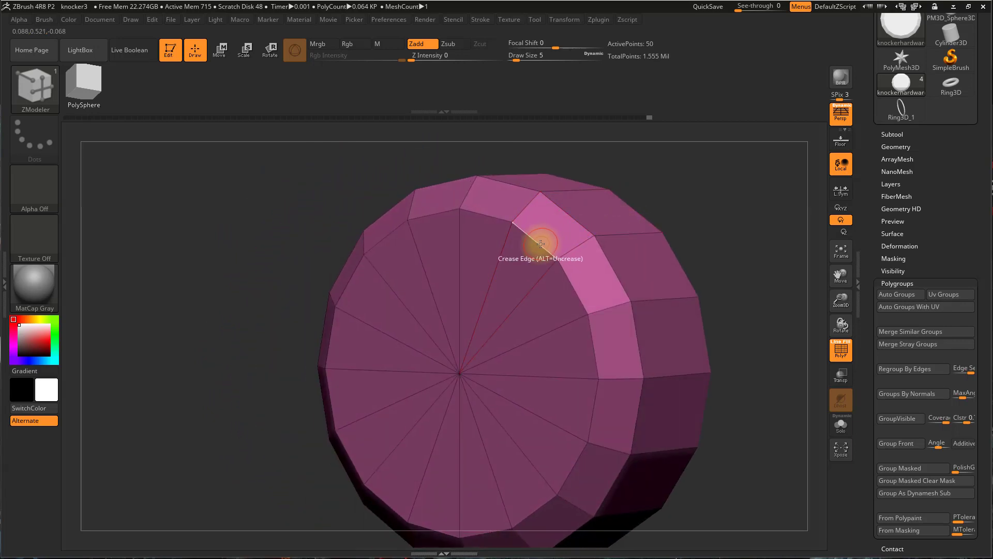
{"action": "key", "text": "space"}
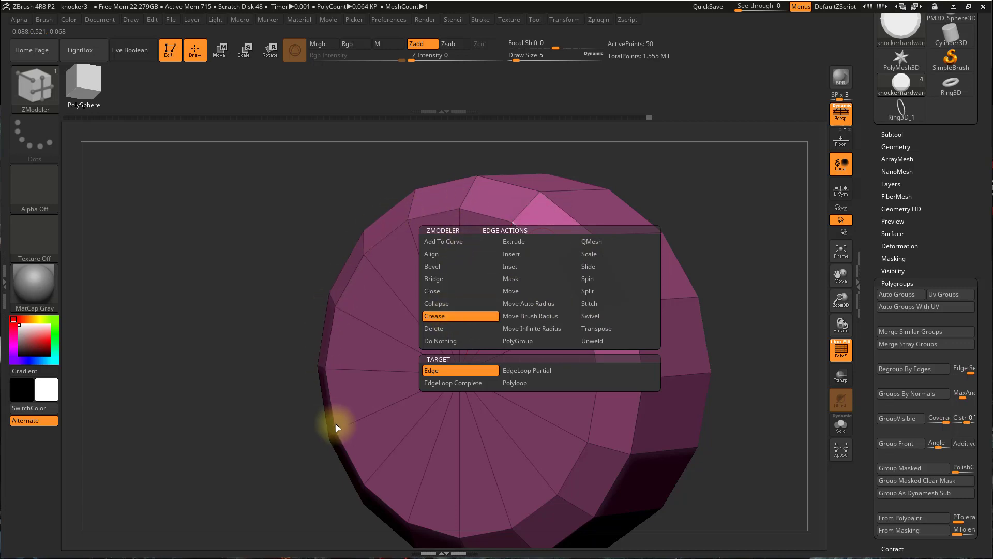
{"action": "left_click", "coordinate": [443, 384]}
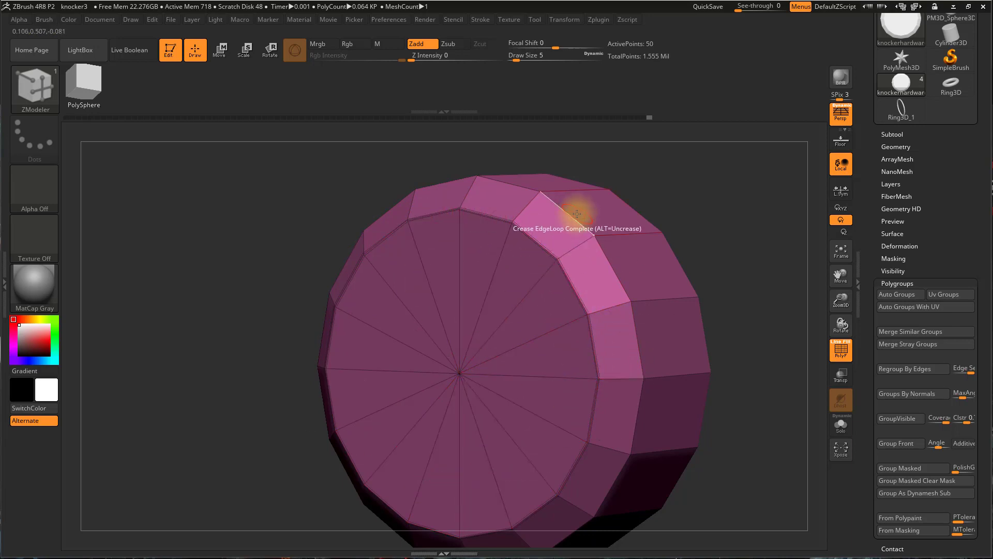
Crease the edge loop around the disc's outer rim and frame the disc in front view
{"action": "mouse_move", "coordinate": [722, 455]}
{"action": "left_mouse_down"}
{"action": "mouse_move", "coordinate": [753, 321]}
{"action": "mouse_move", "coordinate": [726, 317]}
{"action": "left_mouse_up"}
{"action": "left_click", "coordinate": [717, 273]}
{"action": "left_click_drag", "start_coordinate": [382, 321], "coordinate": [439, 329]}
{"action": "key", "text": "f"}
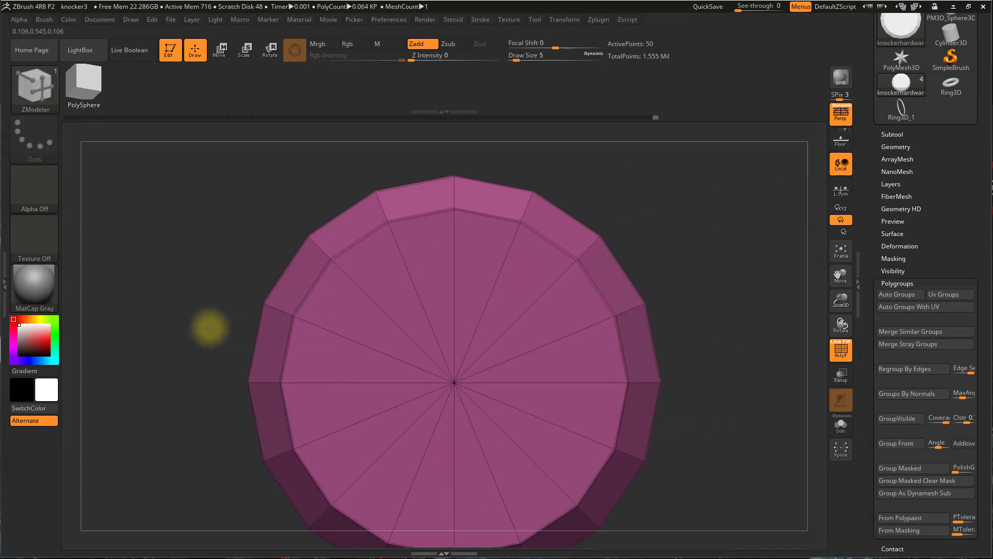
Show all hidden hardware pieces again around the creased disc
{"action": "left_click", "coordinate": [711, 286], "text": "ctrl+shift"}
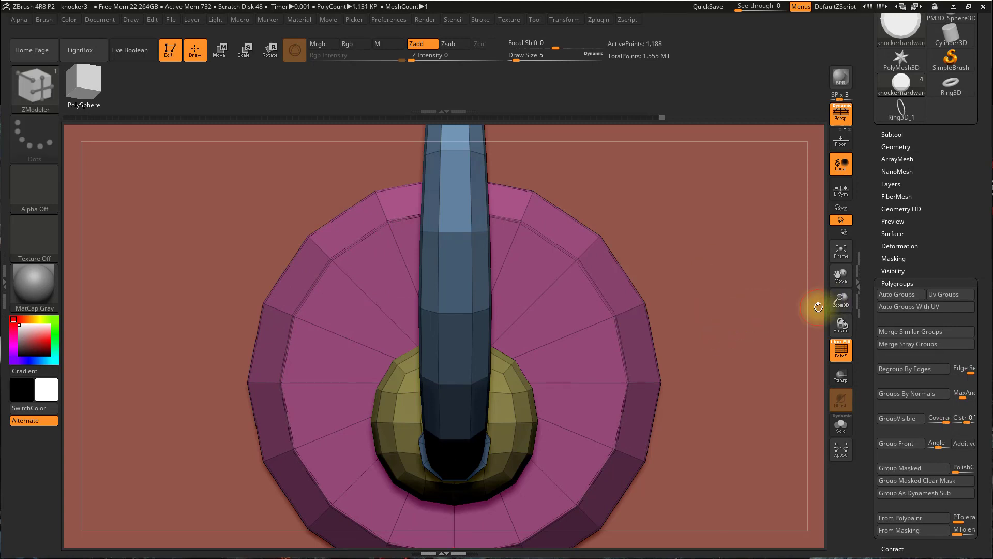
{"action": "left_click_drag", "start_coordinate": [818, 306], "coordinate": [785, 168], "text": "alt"}
{"action": "left_click_drag", "start_coordinate": [794, 236], "coordinate": [640, 245], "text": "alt"}
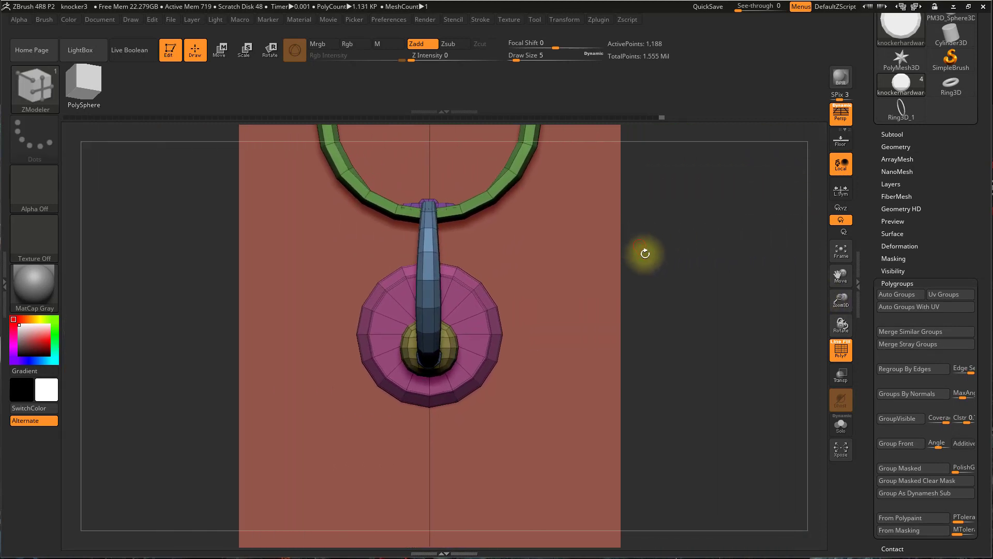
Subdivide the hardware three times and inspect the creased disc behind the ball with the PolyFrame display off
{"action": "key", "text": "ctrl+d"}
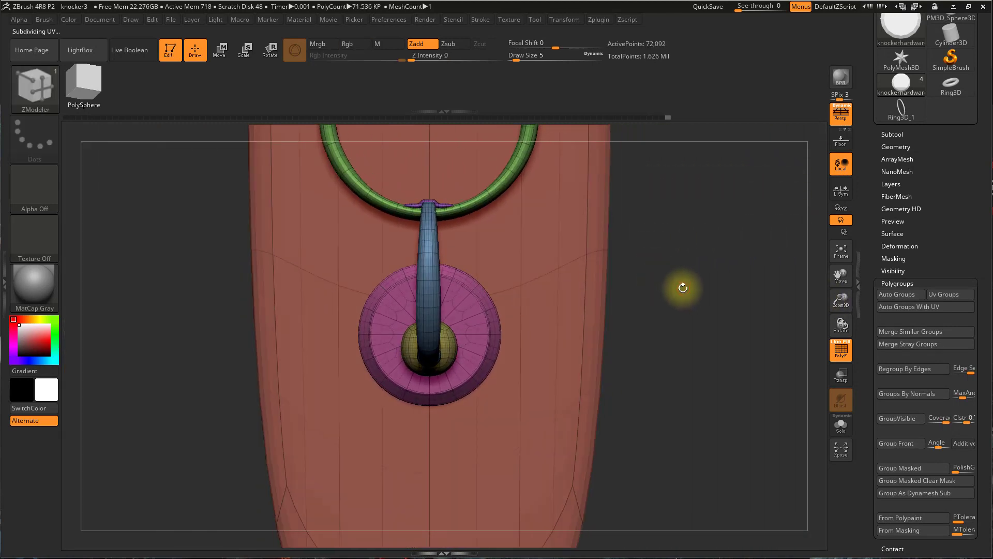
{"action": "left_click", "coordinate": [841, 359]}
{"action": "left_click_drag", "start_coordinate": [698, 347], "coordinate": [664, 350]}
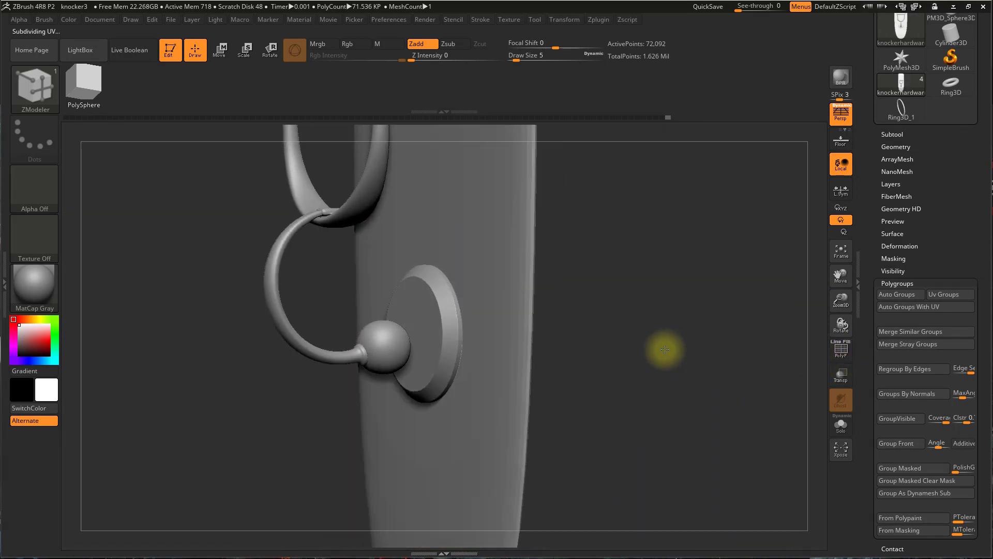
{"action": "left_click_drag", "start_coordinate": [660, 389], "coordinate": [653, 481], "text": "alt"}
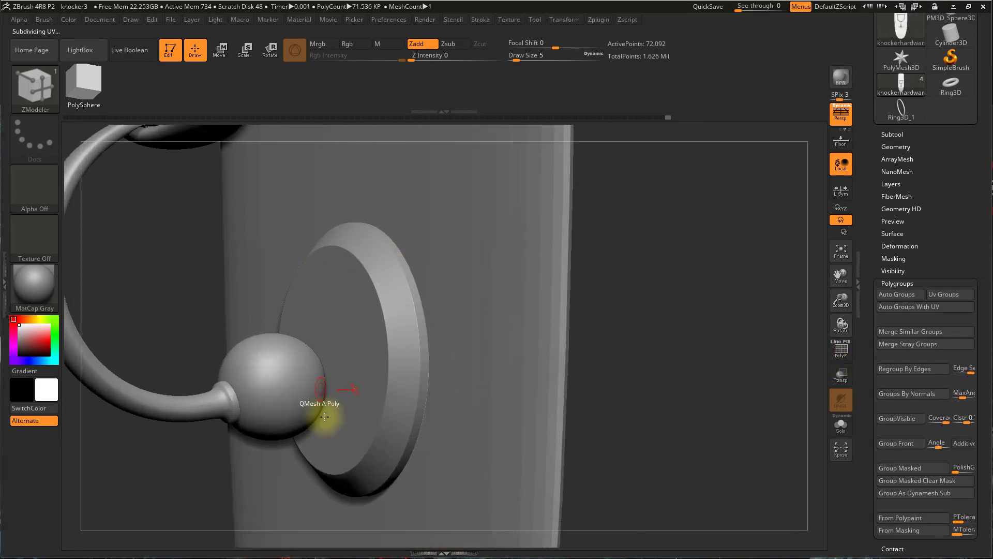
{"action": "left_click_drag", "start_coordinate": [684, 322], "coordinate": [692, 315]}
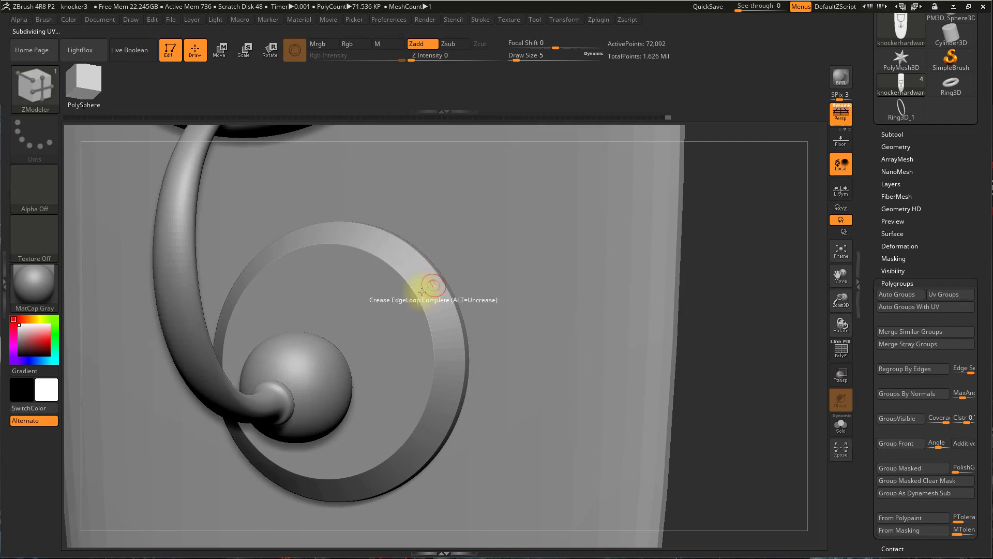
{"action": "left_click_drag", "start_coordinate": [707, 349], "coordinate": [749, 344]}
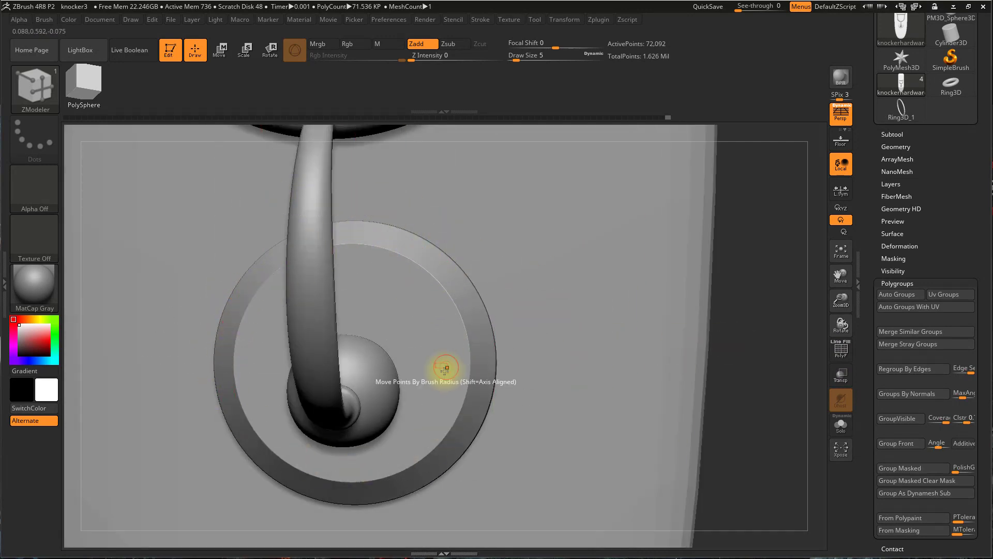
{"action": "right_click_drag", "start_coordinate": [765, 361], "coordinate": [732, 304], "text": "ctrl"}
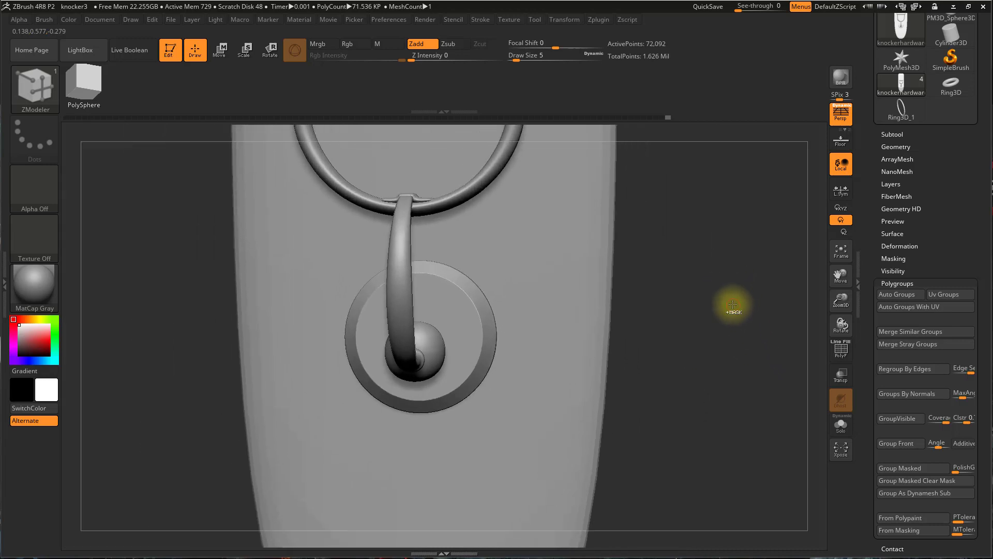
Undo the three test subdivisions of the hardware and bring the whole knocker into view
{"action": "key", "text": "ctrl+z"}
{"action": "key", "text": "ctrl+z"}
{"action": "key", "text": "ctrl+z"}
{"action": "left_click_drag", "start_coordinate": [736, 305], "coordinate": [656, 324]}
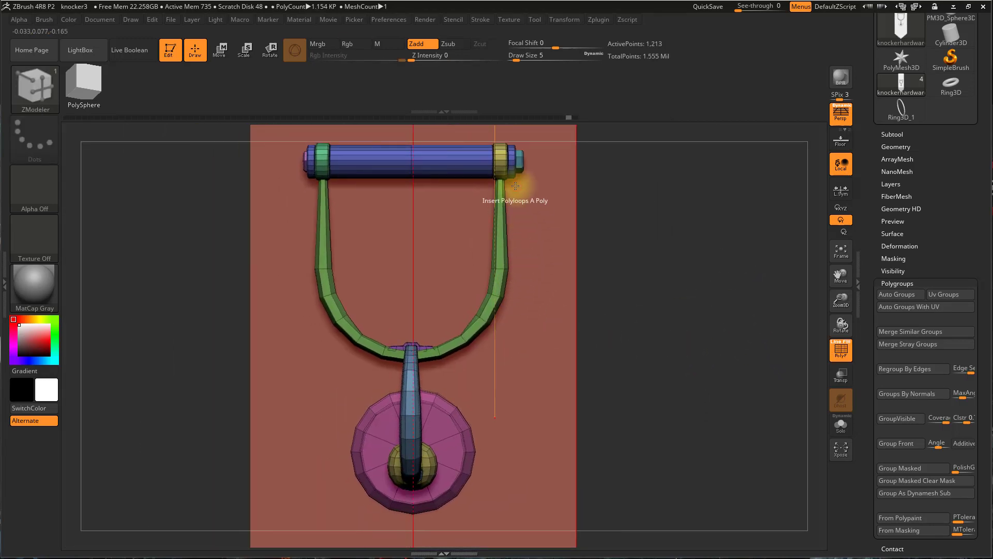
Isolate the green U-shaped handle through its polygroup and set the ZModeler crease target to EdgeLoop Complete
{"action": "left_click", "coordinate": [498, 279], "text": "ctrl+shift"}
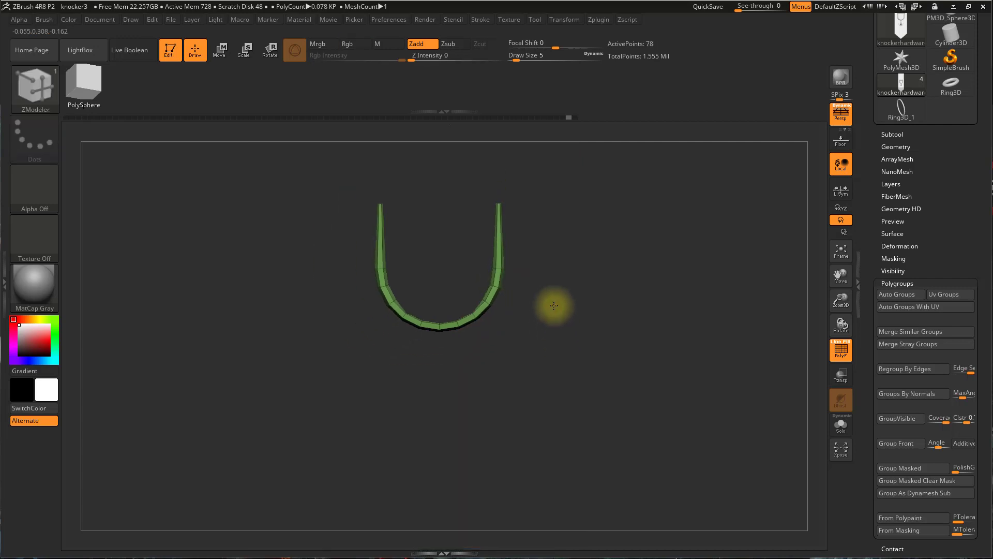
{"action": "left_click_drag", "start_coordinate": [554, 306], "coordinate": [624, 462]}
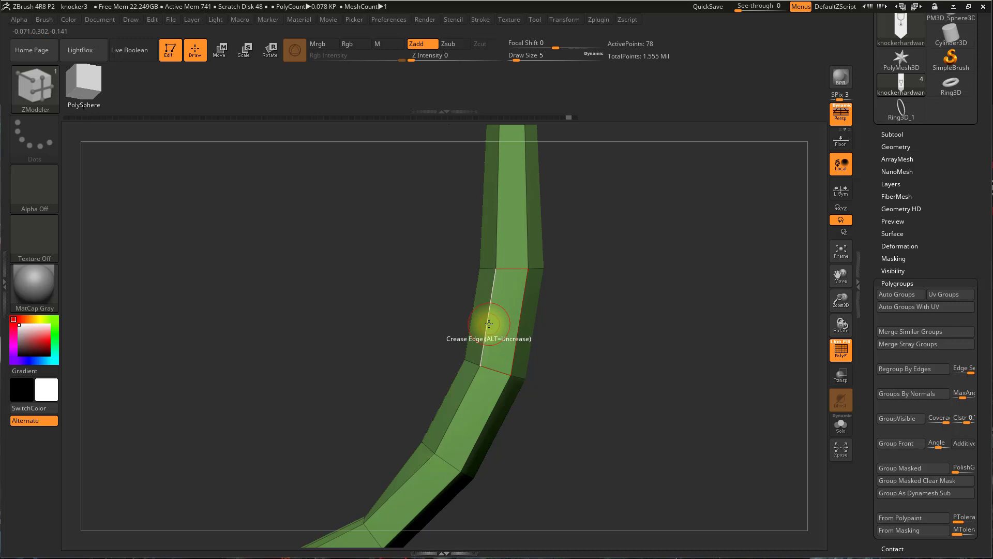
{"action": "key", "text": "space"}
{"action": "left_click", "coordinate": [409, 386]}
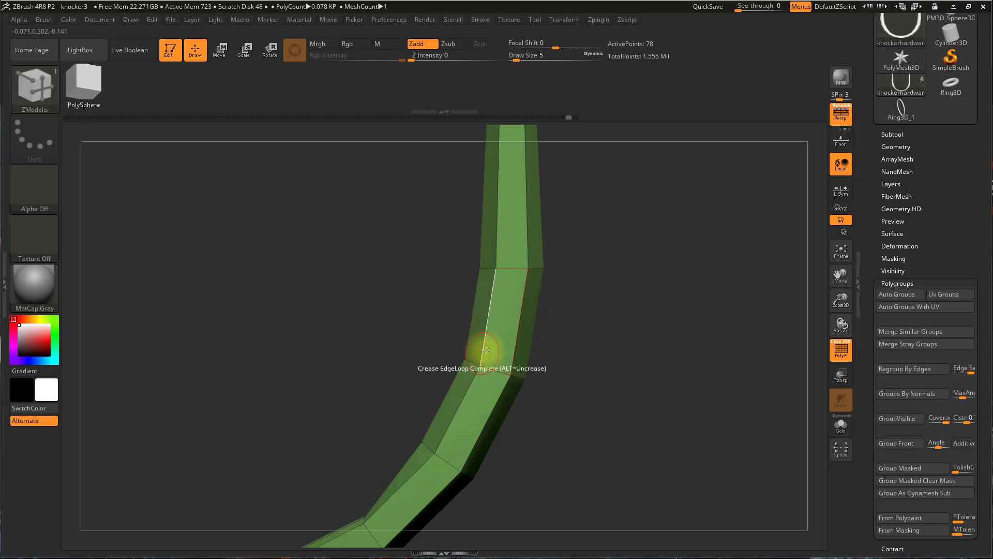
Crease the lengthwise edge loops along the U-shaped handle, undoing the accidentally inserted polyloop
{"action": "left_click", "coordinate": [519, 346]}
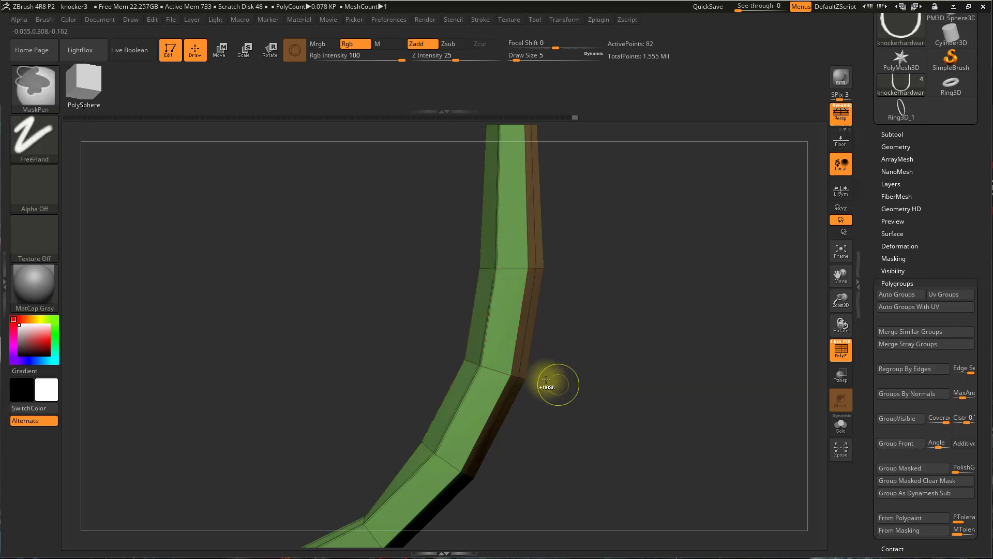
{"action": "key", "text": "ctrl+z"}
{"action": "left_click_drag", "start_coordinate": [614, 377], "coordinate": [554, 347]}
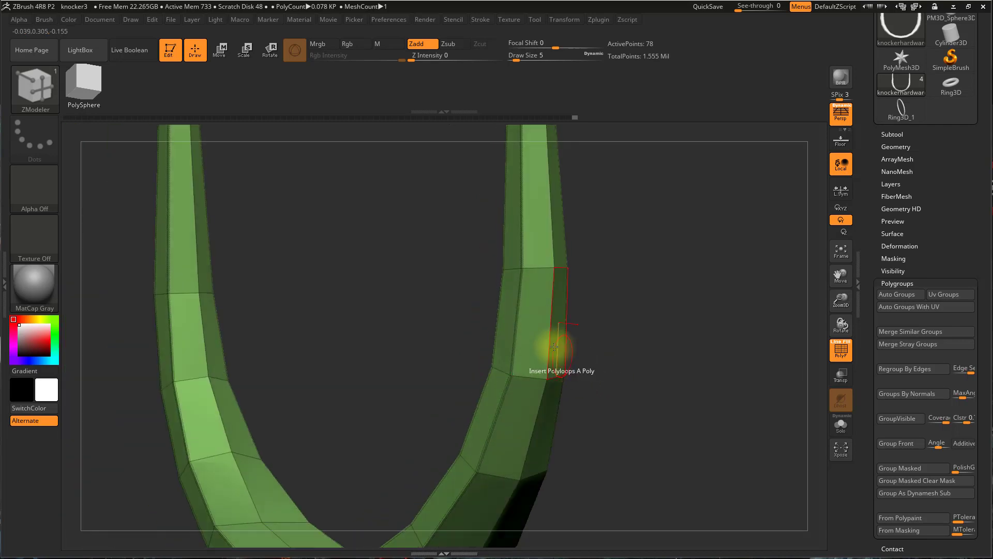
{"action": "left_click", "coordinate": [546, 338]}
Switch the ZModeler crease target to single Edge and crease the edges around one arm's hexagonal end cap
{"action": "left_click_drag", "start_coordinate": [660, 360], "coordinate": [643, 404]}
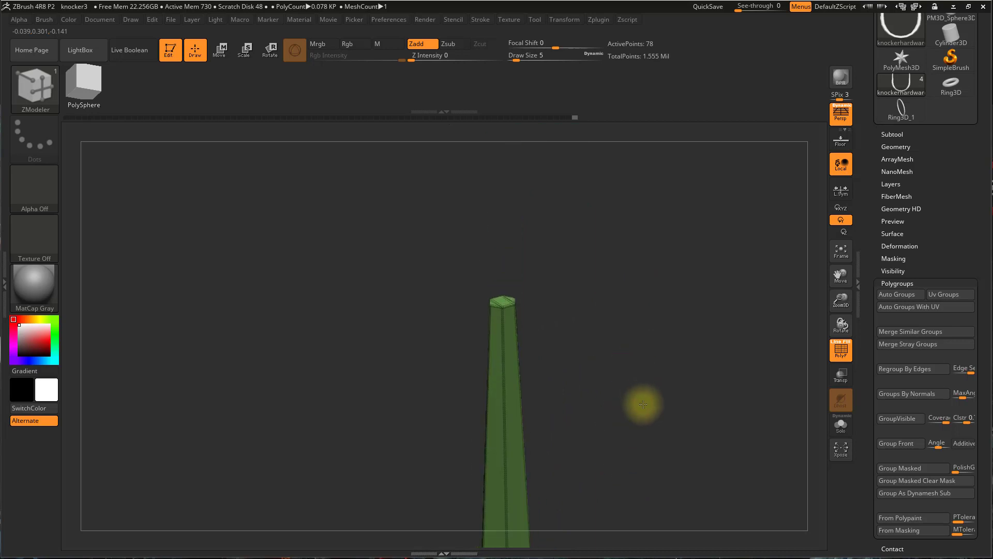
{"action": "left_click_drag", "start_coordinate": [603, 351], "coordinate": [595, 395]}
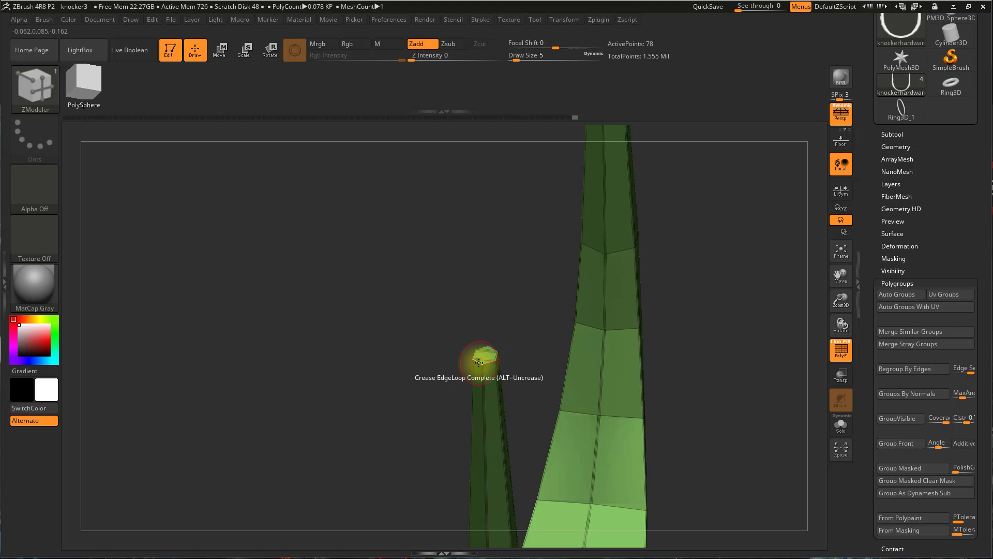
{"action": "key", "text": "space"}
{"action": "left_click", "coordinate": [408, 374]}
{"action": "left_click_drag", "start_coordinate": [554, 365], "coordinate": [614, 484]}
{"action": "key", "text": "space"}
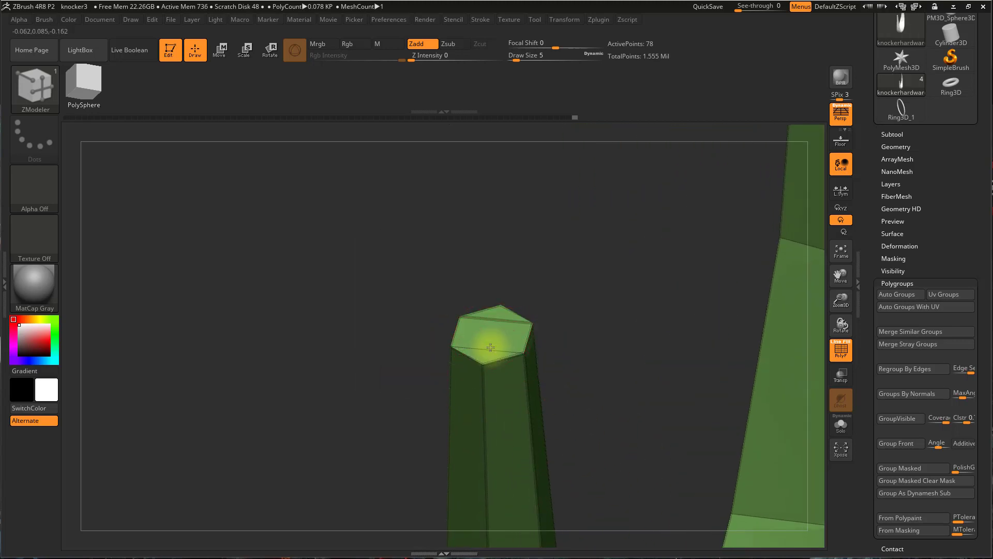
{"action": "left_click", "coordinate": [501, 318]}
{"action": "mouse_move", "coordinate": [565, 304]}
{"action": "left_mouse_down"}
{"action": "mouse_move", "coordinate": [612, 300]}
{"action": "mouse_move", "coordinate": [597, 306]}
{"action": "left_mouse_up"}
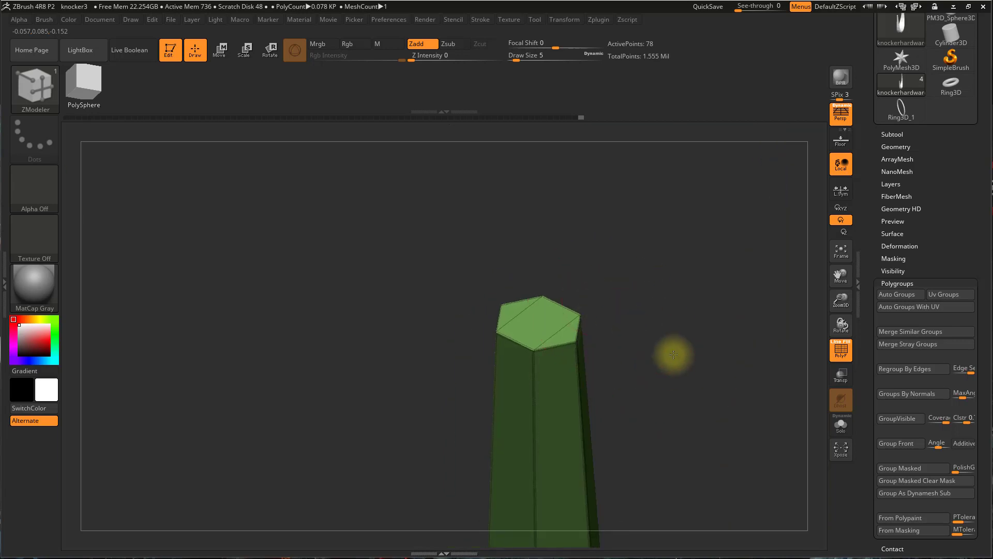
Crease the edges around the end cap of the handle's other arm and show all hidden hardware pieces again
{"action": "mouse_move", "coordinate": [672, 354]}
{"action": "left_mouse_down", "text": "alt"}
{"action": "mouse_move", "coordinate": [501, 241]}
{"action": "mouse_move", "coordinate": [627, 392]}
{"action": "mouse_move", "coordinate": [572, 372]}
{"action": "mouse_move", "coordinate": [507, 388]}
{"action": "mouse_move", "coordinate": [538, 418]}
{"action": "mouse_move", "coordinate": [534, 317]}
{"action": "mouse_move", "coordinate": [521, 372]}
{"action": "mouse_move", "coordinate": [459, 335]}
{"action": "left_mouse_up", "text": "alt"}
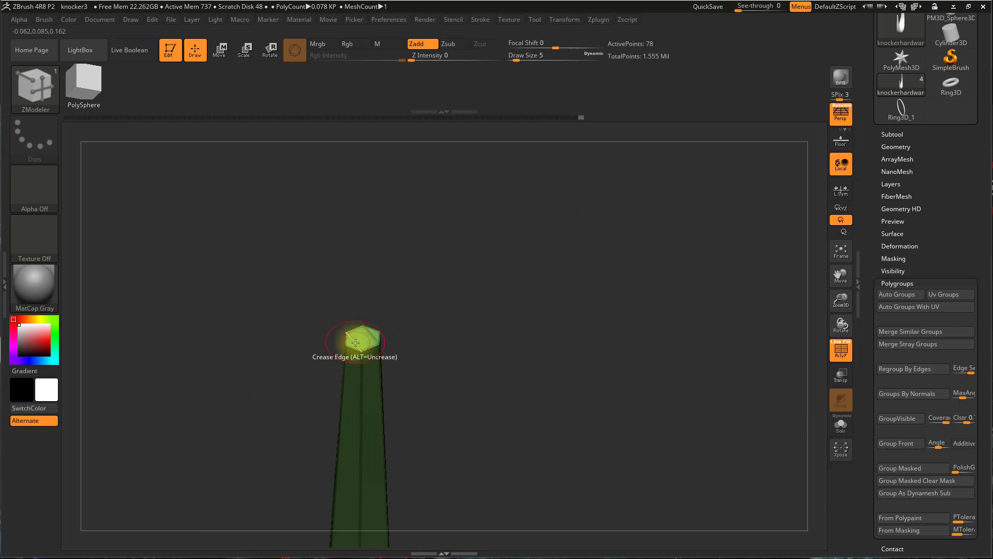
{"action": "mouse_move", "coordinate": [469, 393]}
{"action": "left_mouse_down"}
{"action": "mouse_move", "coordinate": [488, 370]}
{"action": "mouse_move", "coordinate": [472, 421]}
{"action": "mouse_move", "coordinate": [428, 326]}
{"action": "mouse_move", "coordinate": [444, 248]}
{"action": "mouse_move", "coordinate": [488, 228]}
{"action": "mouse_move", "coordinate": [464, 410]}
{"action": "mouse_move", "coordinate": [621, 355]}
{"action": "mouse_move", "coordinate": [600, 363]}
{"action": "mouse_move", "coordinate": [585, 401]}
{"action": "mouse_move", "coordinate": [630, 350]}
{"action": "mouse_move", "coordinate": [623, 445]}
{"action": "mouse_move", "coordinate": [594, 470]}
{"action": "mouse_move", "coordinate": [598, 402]}
{"action": "mouse_move", "coordinate": [680, 500]}
{"action": "mouse_move", "coordinate": [694, 459]}
{"action": "mouse_move", "coordinate": [700, 472]}
{"action": "left_mouse_up"}
{"action": "key", "text": "ctrl+shift"}
{"action": "left_click", "coordinate": [774, 334], "text": "ctrl+shift"}
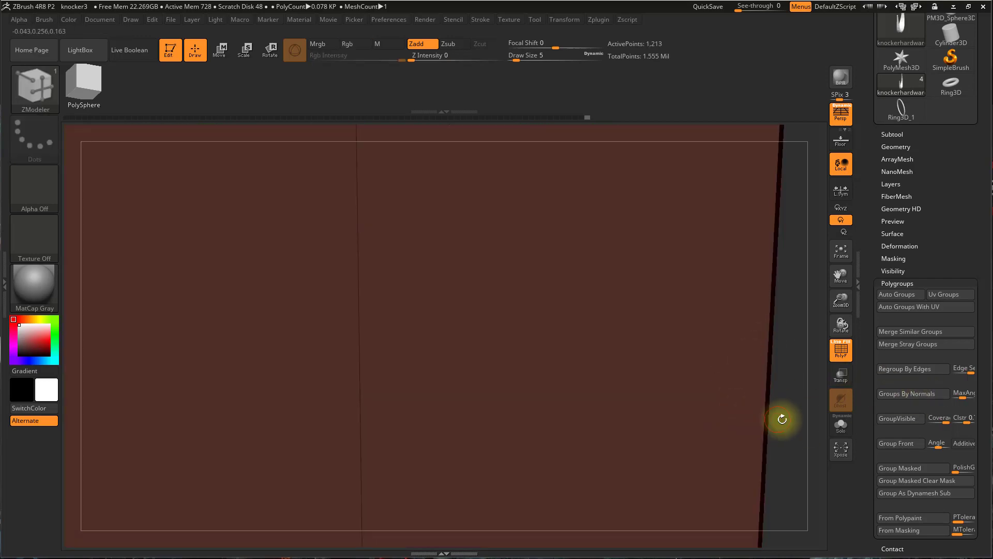
{"action": "left_click_drag", "start_coordinate": [785, 418], "coordinate": [673, 403]}
{"action": "left_click_drag", "start_coordinate": [324, 355], "coordinate": [96, 337], "text": "alt"}
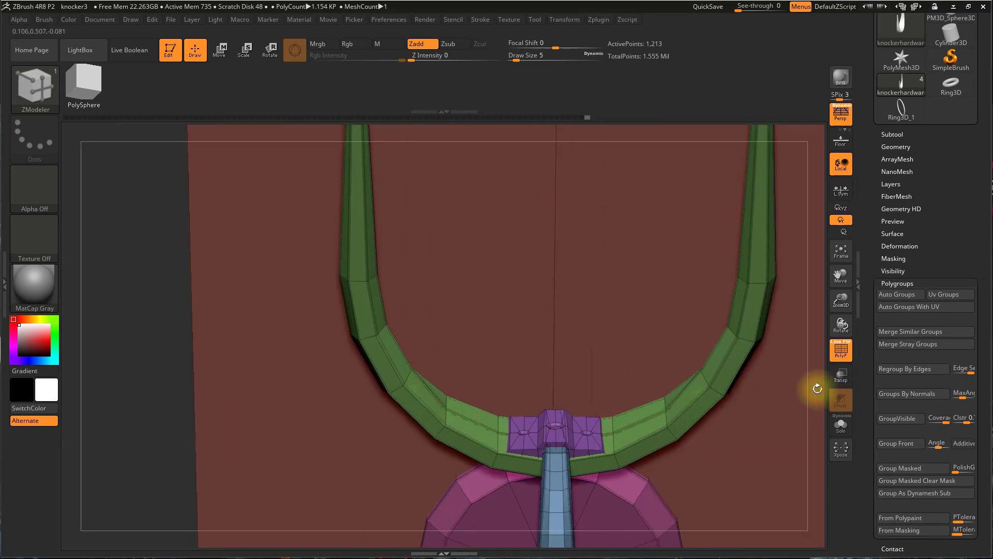
{"action": "mouse_move", "coordinate": [817, 388]}
{"action": "left_mouse_down", "text": "alt"}
{"action": "mouse_move", "coordinate": [629, 339]}
{"action": "mouse_move", "coordinate": [660, 368]}
{"action": "mouse_move", "coordinate": [705, 373]}
{"action": "mouse_move", "coordinate": [687, 393]}
{"action": "mouse_move", "coordinate": [738, 433]}
{"action": "mouse_move", "coordinate": [723, 428]}
{"action": "mouse_move", "coordinate": [722, 442]}
{"action": "mouse_move", "coordinate": [721, 417]}
{"action": "mouse_move", "coordinate": [711, 435]}
{"action": "left_mouse_up", "text": "alt"}
Subdivide the complete hardware three times and inspect the creased handle and disc with the PolyFrame display off
{"action": "key", "text": "ctrl"}
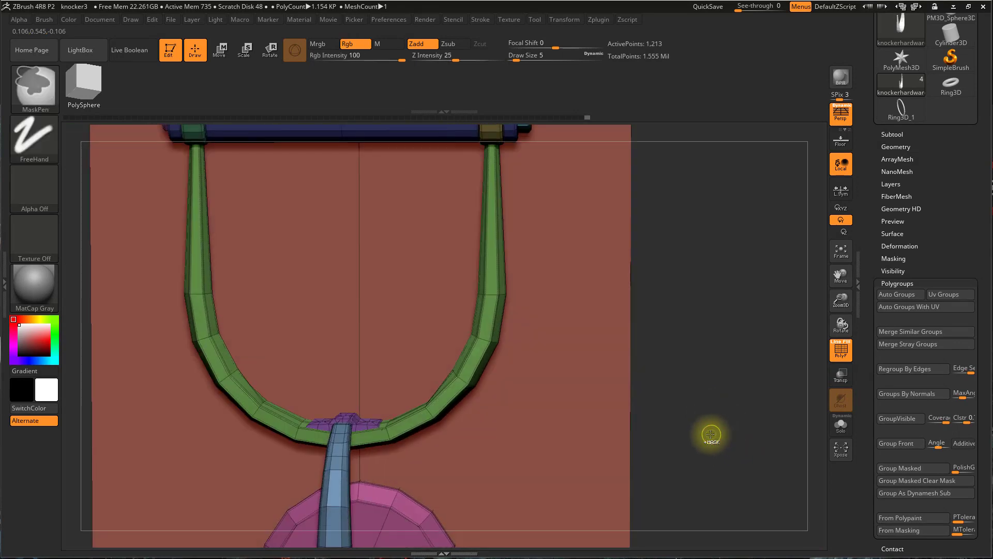
{"action": "key", "text": "ctrl+d"}
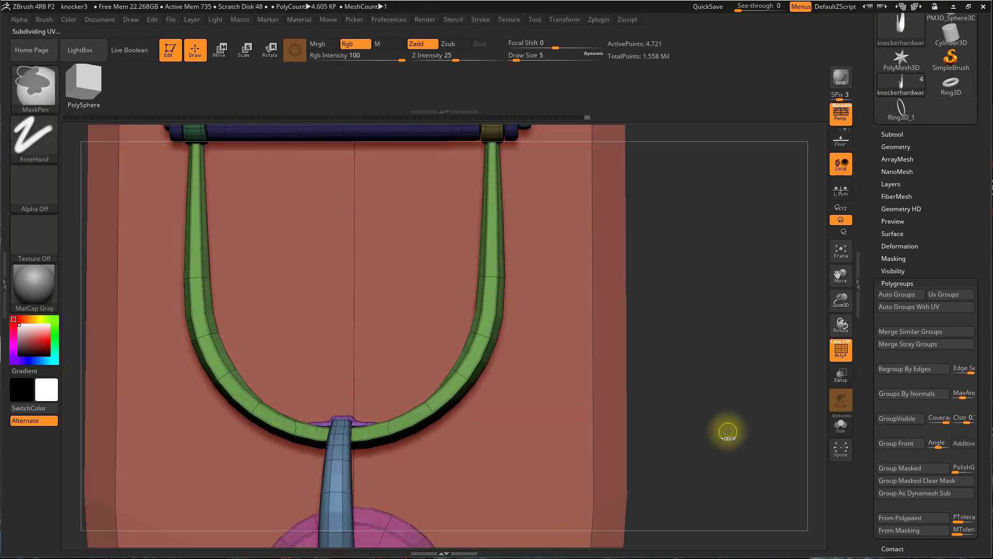
{"action": "key", "text": "ctrl+d"}
{"action": "key", "text": "ctrl+d"}
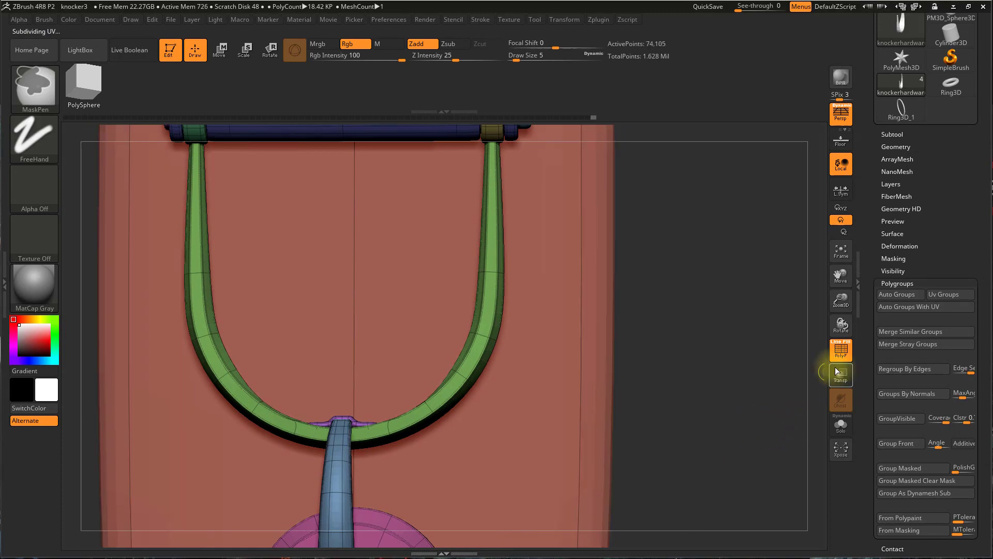
{"action": "left_click", "coordinate": [840, 350]}
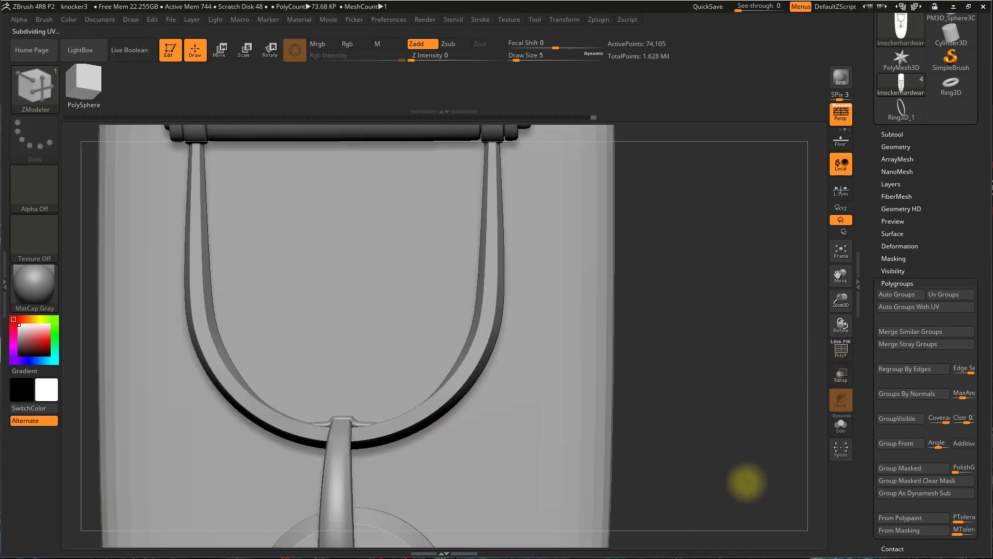
{"action": "left_click_drag", "start_coordinate": [743, 476], "coordinate": [517, 347]}
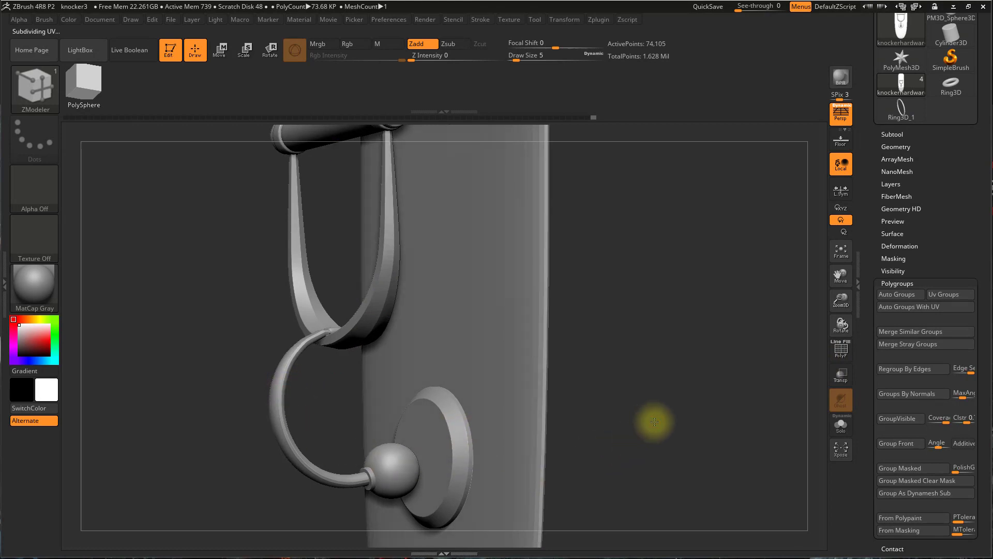
{"action": "left_click_drag", "start_coordinate": [654, 419], "coordinate": [614, 381]}
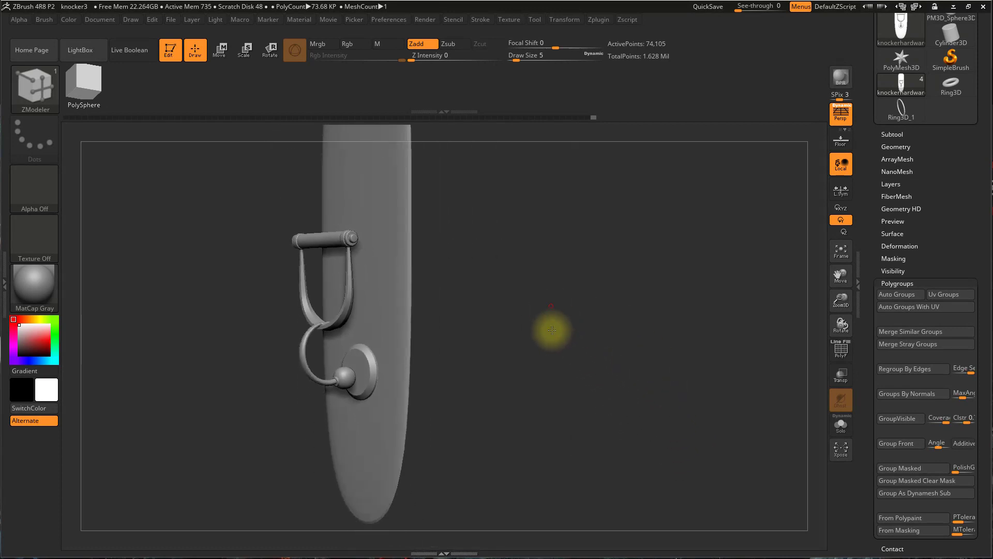
{"action": "left_click_drag", "start_coordinate": [552, 330], "coordinate": [566, 406], "text": "alt"}
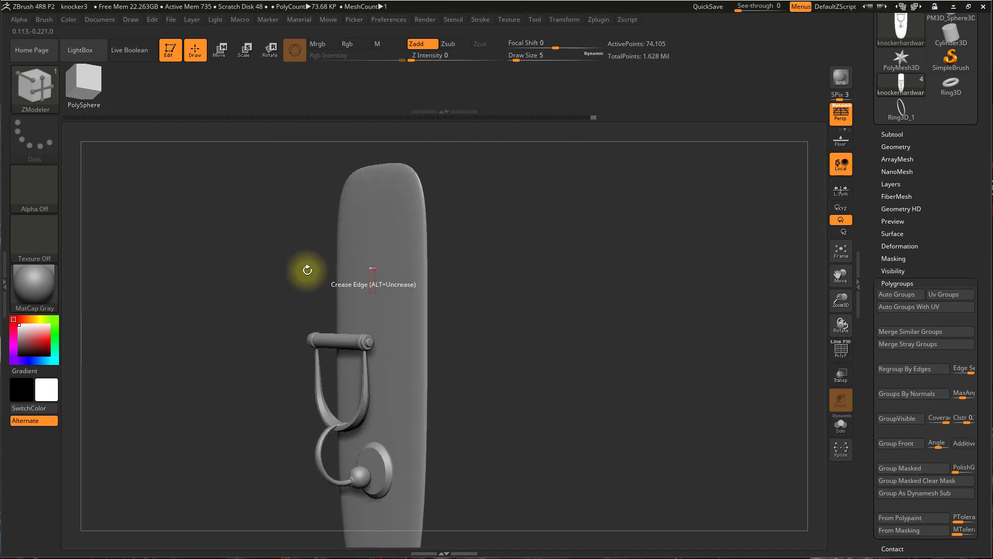